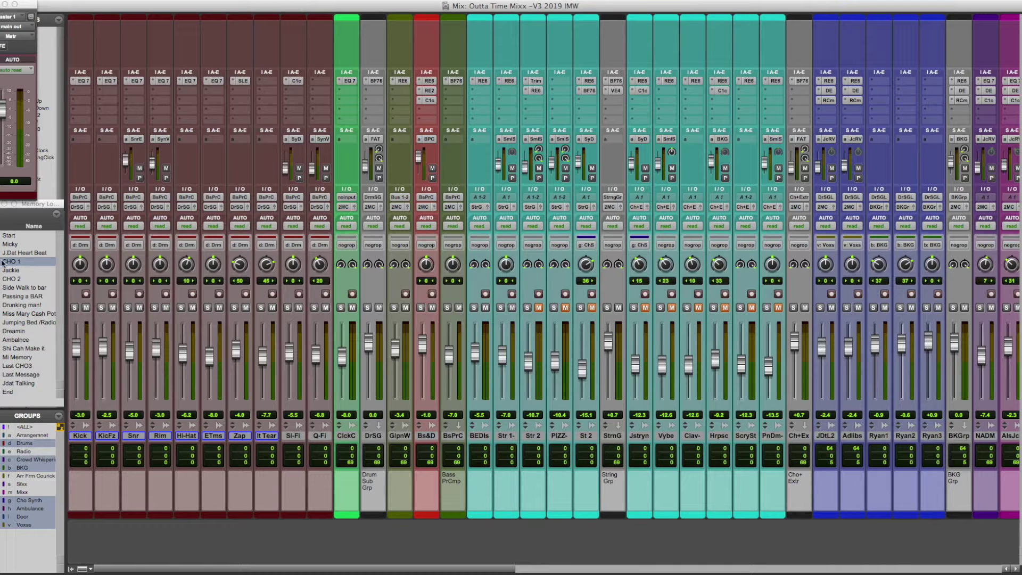
# Solo the grouped drum tracks from Kick to Q-Fi and inspect the Kick track's EQ3 7-Band settings
pyautogui.click(11, 225)
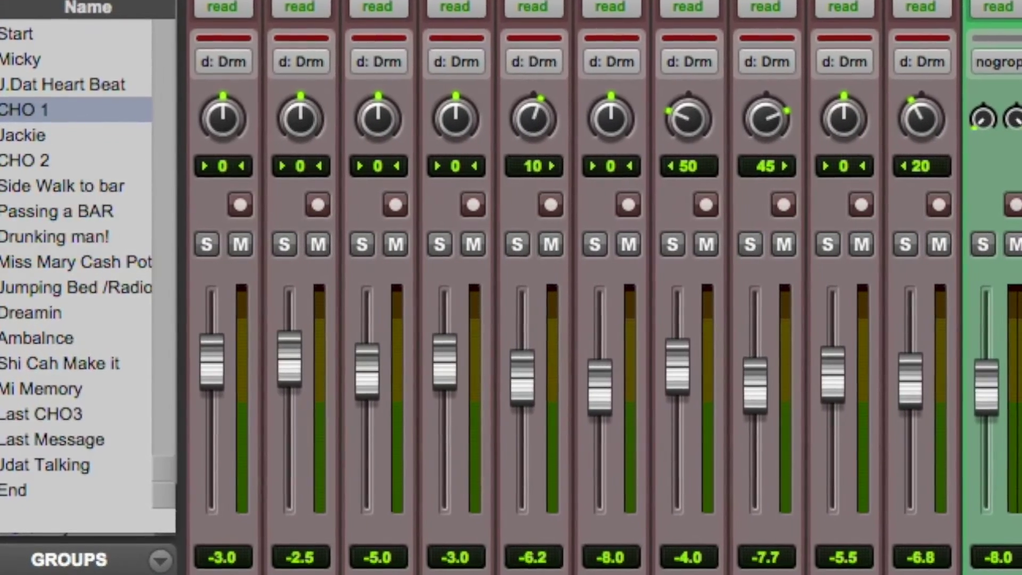
pyautogui.moveTo(4, 260)
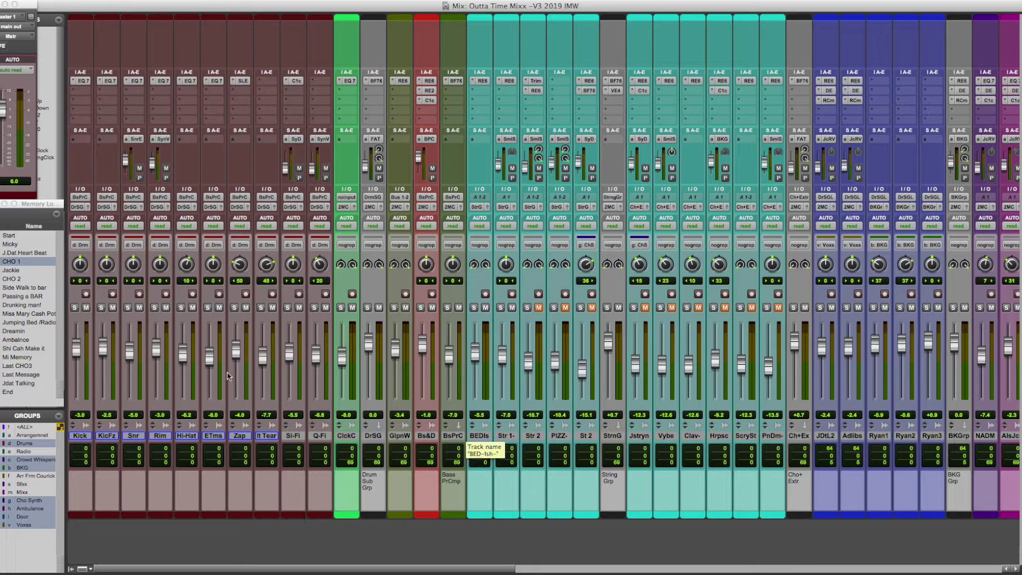
pyautogui.click(81, 437)
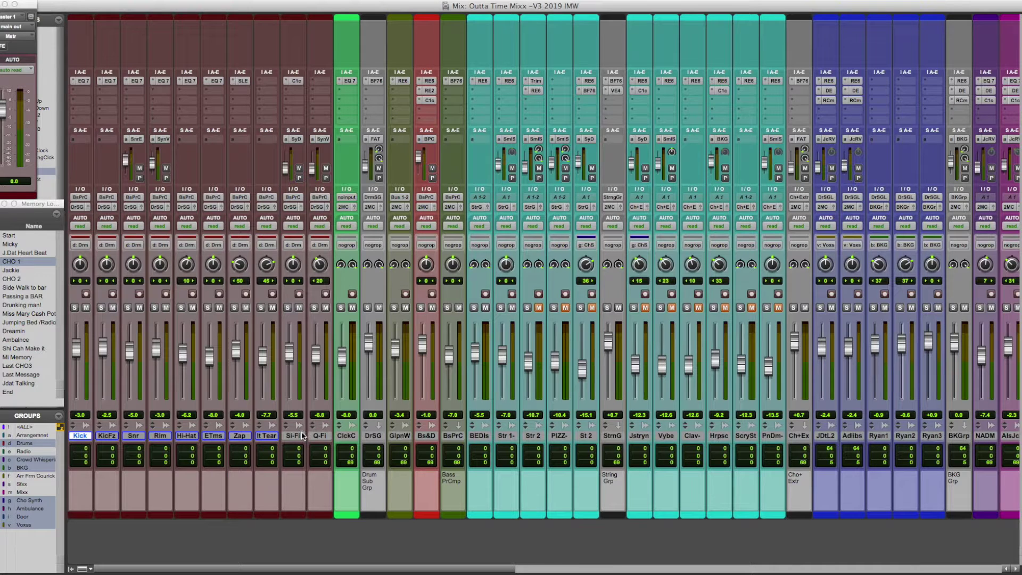
pyautogui.click(314, 308)
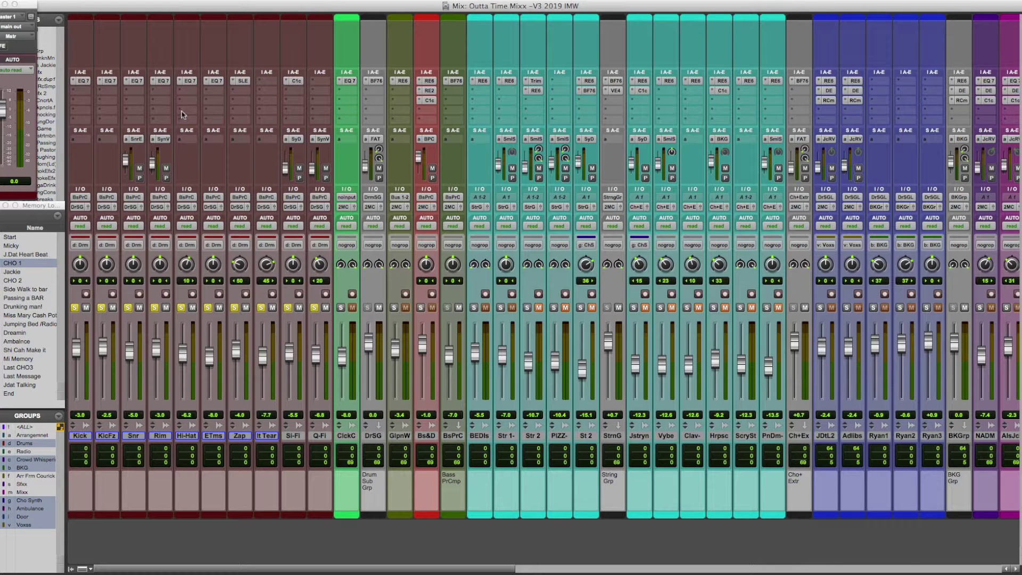
pyautogui.click(83, 80)
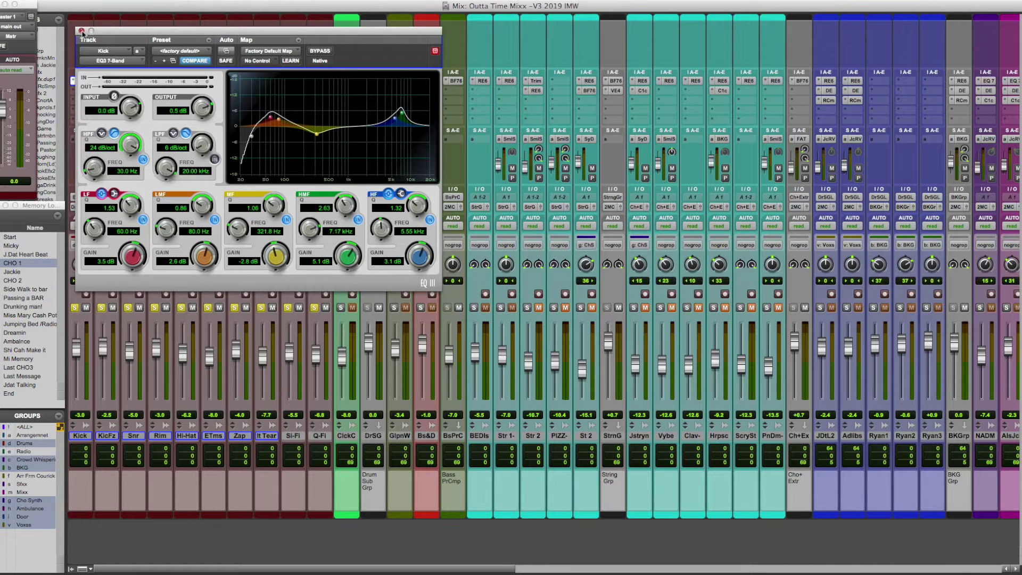
pyautogui.click(82, 31)
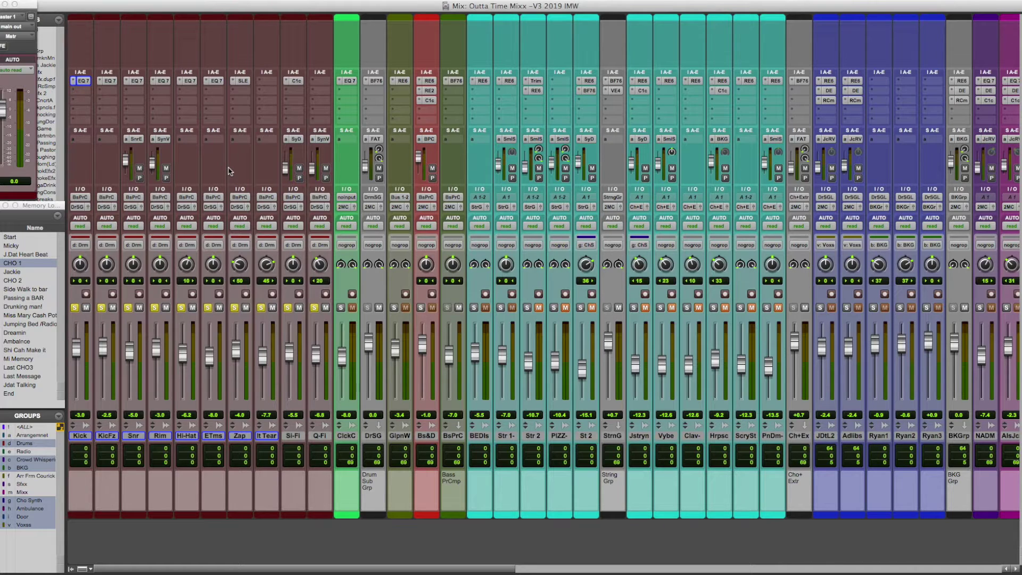
# Solo the ClckC track on its own and take the grouped drum tracks out of solo
pyautogui.click(340, 308)
pyautogui.click(314, 308)
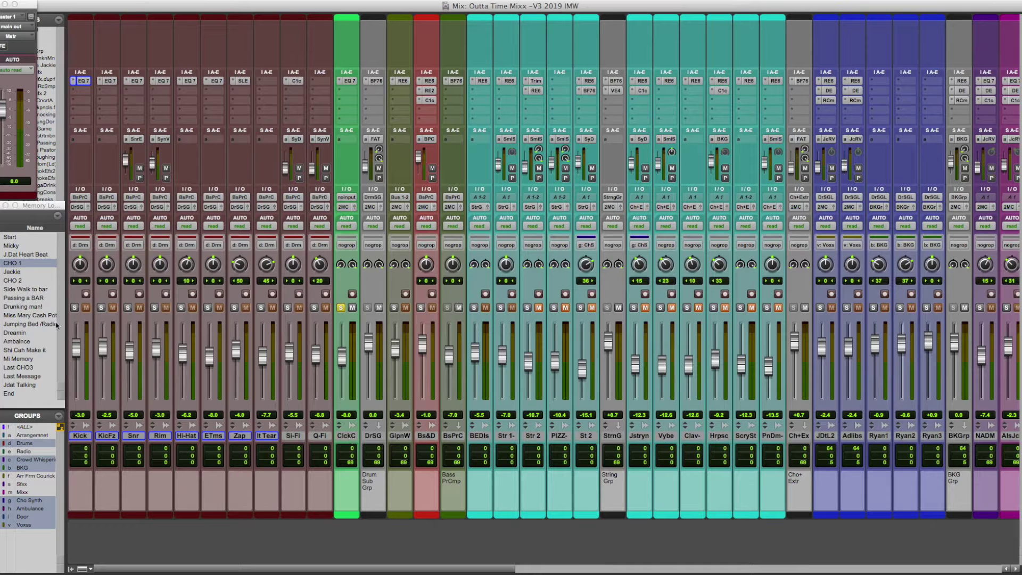
pyautogui.click(287, 308)
pyautogui.click(287, 308)
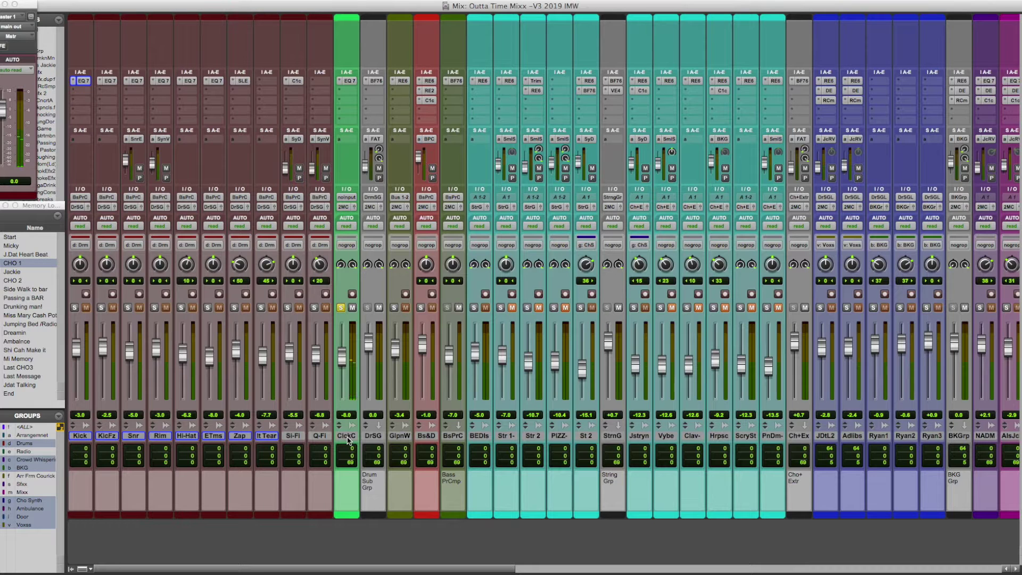
# Add the drum tracks, GlpnW and the Bs&D bass track to the solo alongside ClckC
pyautogui.click(314, 308)
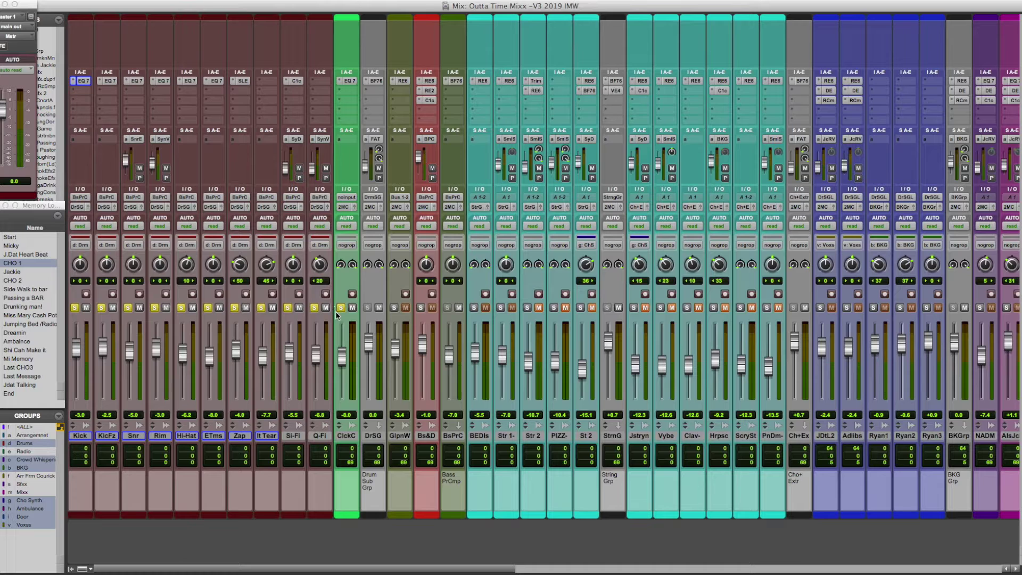
pyautogui.click(395, 308)
pyautogui.click(418, 308)
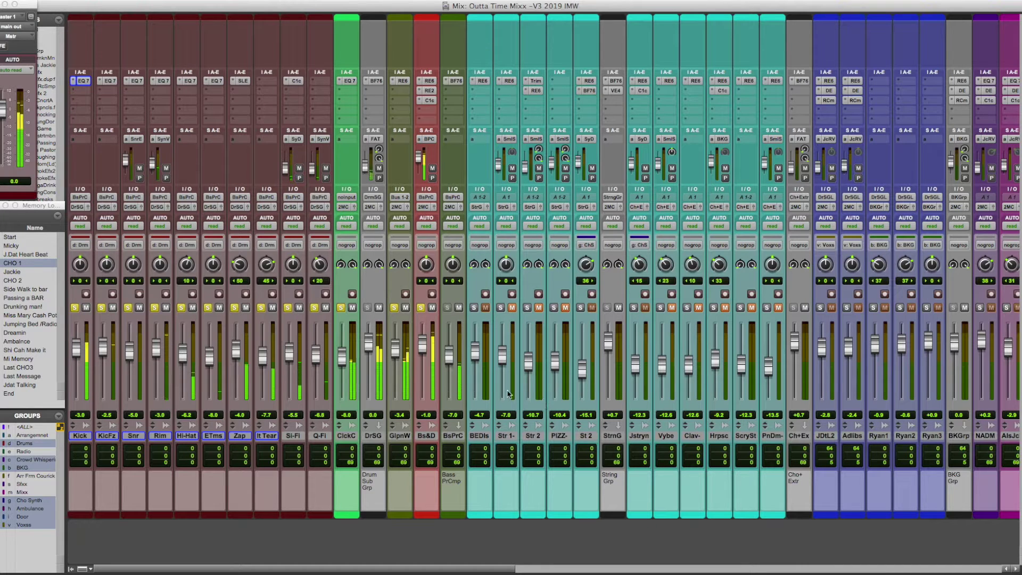
# Inspect the REQ 6, REQ 2 and C1 compressor settings on the Bs&D track and the BF-76 limiter on BsPrC
pyautogui.click(428, 80)
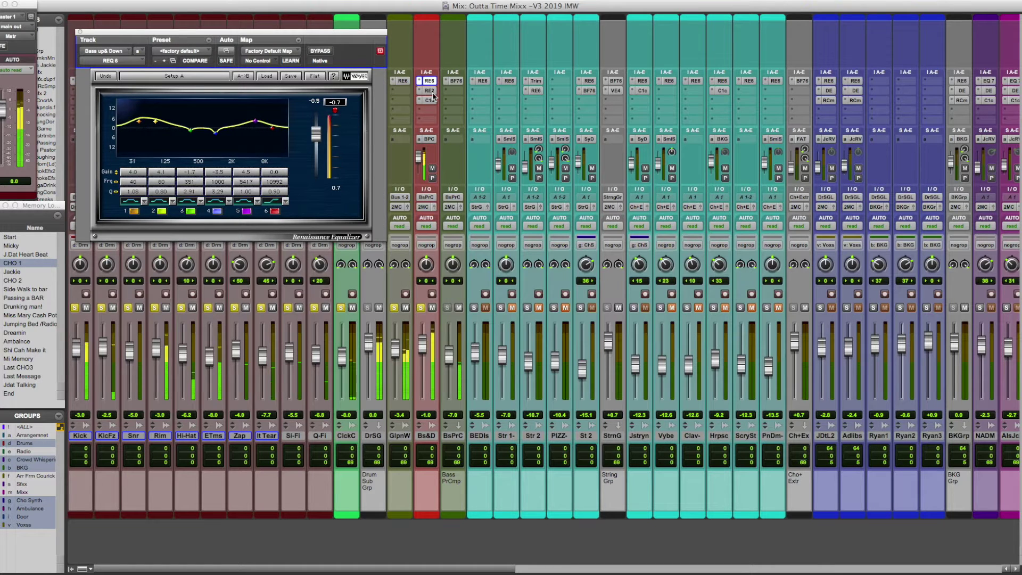
pyautogui.click(431, 91)
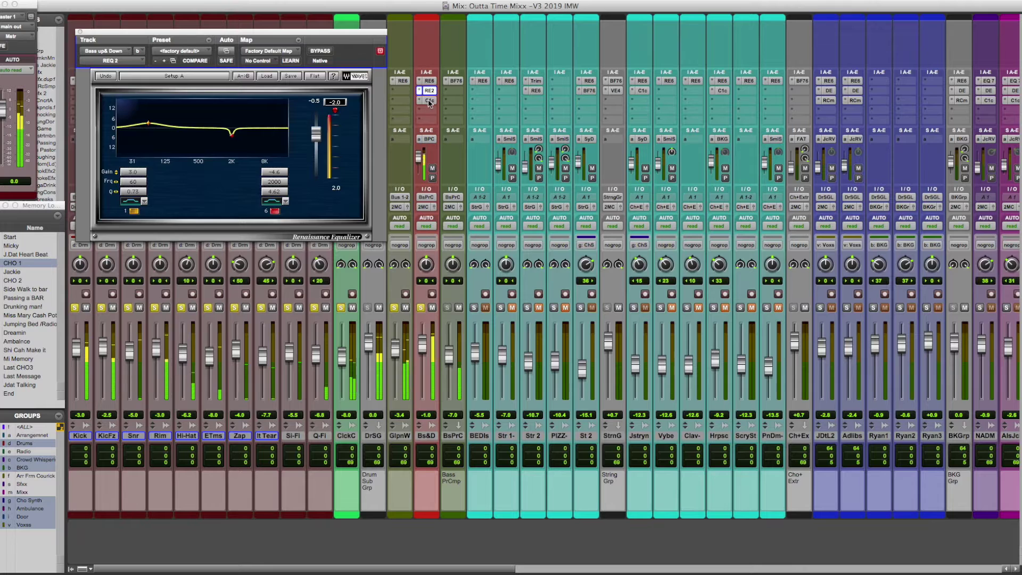
pyautogui.click(429, 101)
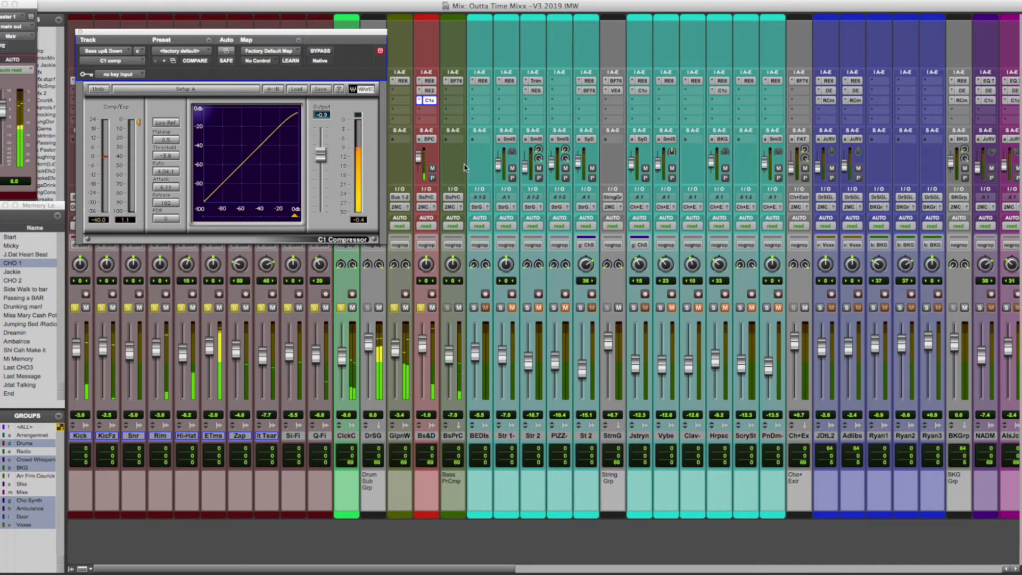
pyautogui.click(457, 82)
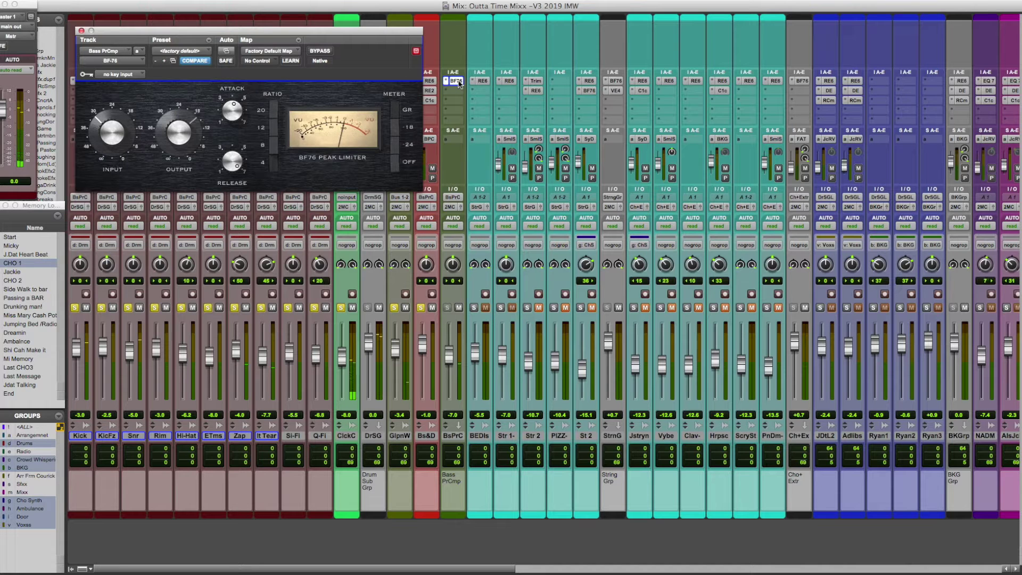
pyautogui.click(459, 82)
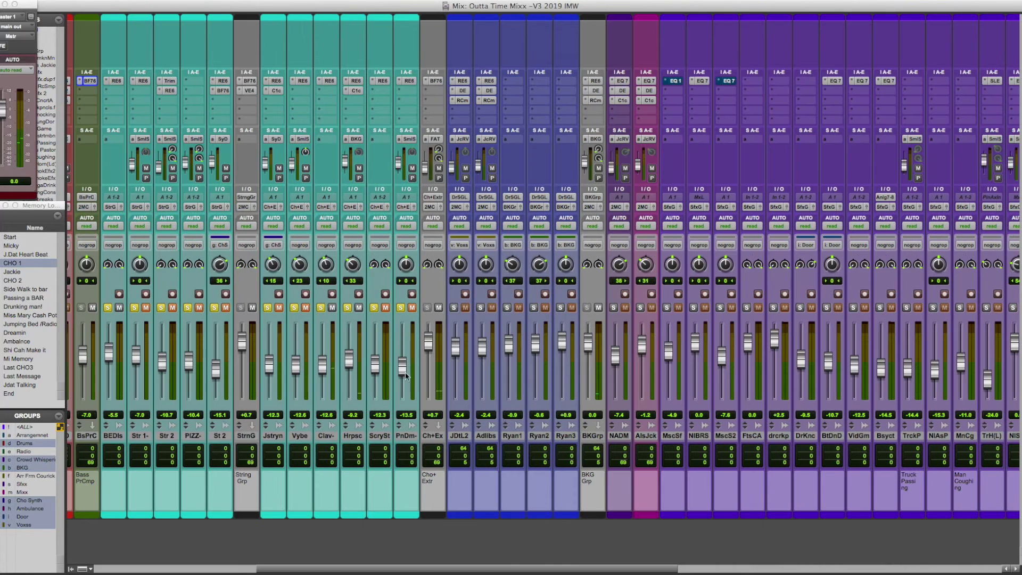
# Clear the synth solos, solo only the lead, ad-lib and background vocals, and mute the JcRV sends on JDtL2 and Adlibs
pyautogui.keyDown('alt'); pyautogui.click(401, 308); pyautogui.keyUp('alt')
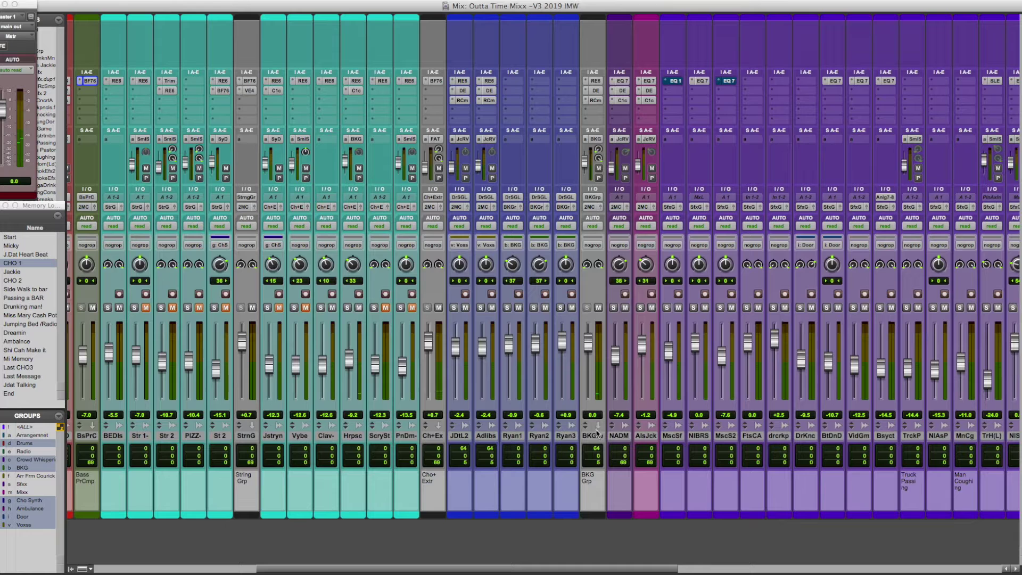
pyautogui.click(455, 309)
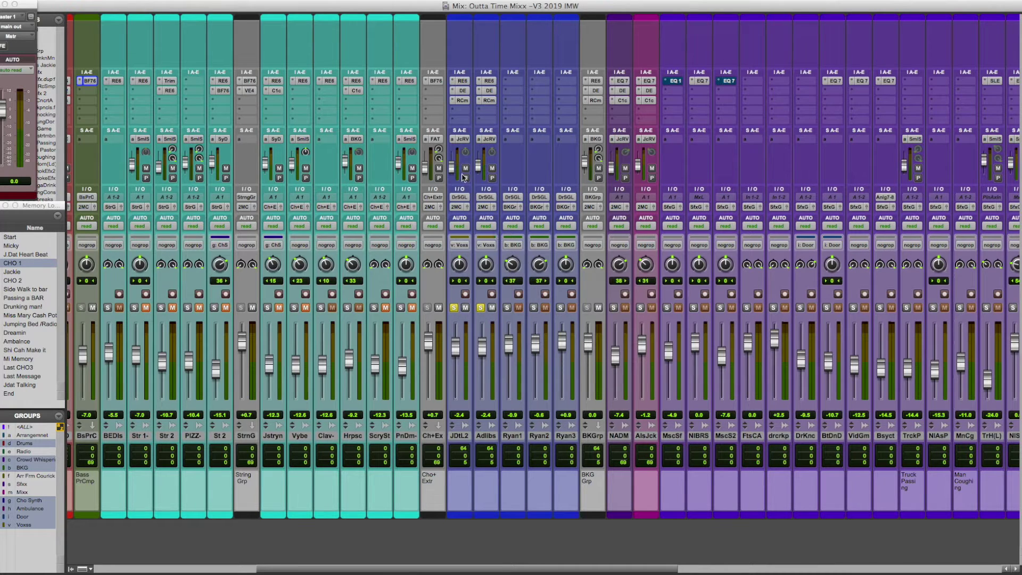
pyautogui.click(466, 169)
pyautogui.click(492, 168)
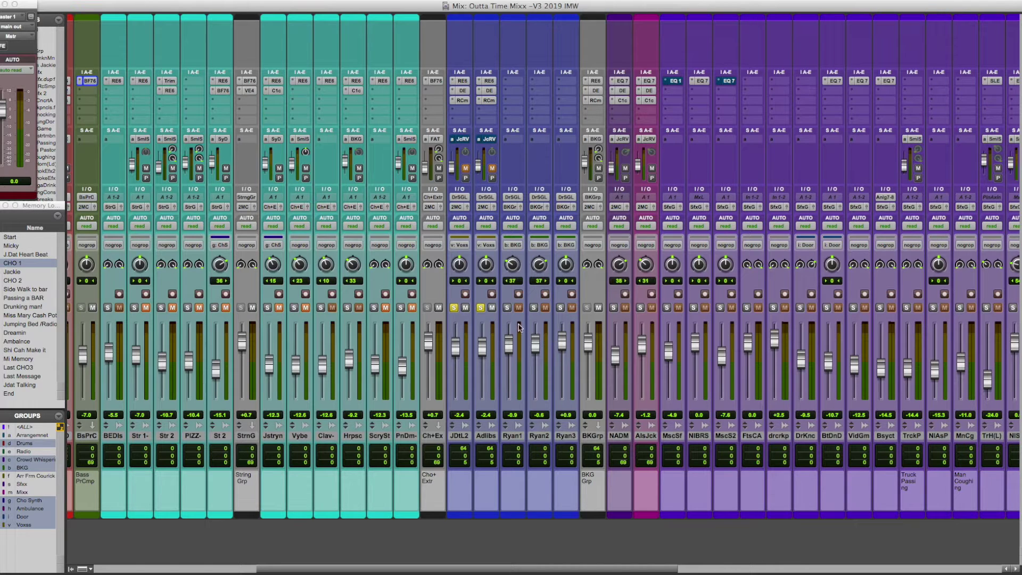
pyautogui.click(508, 309)
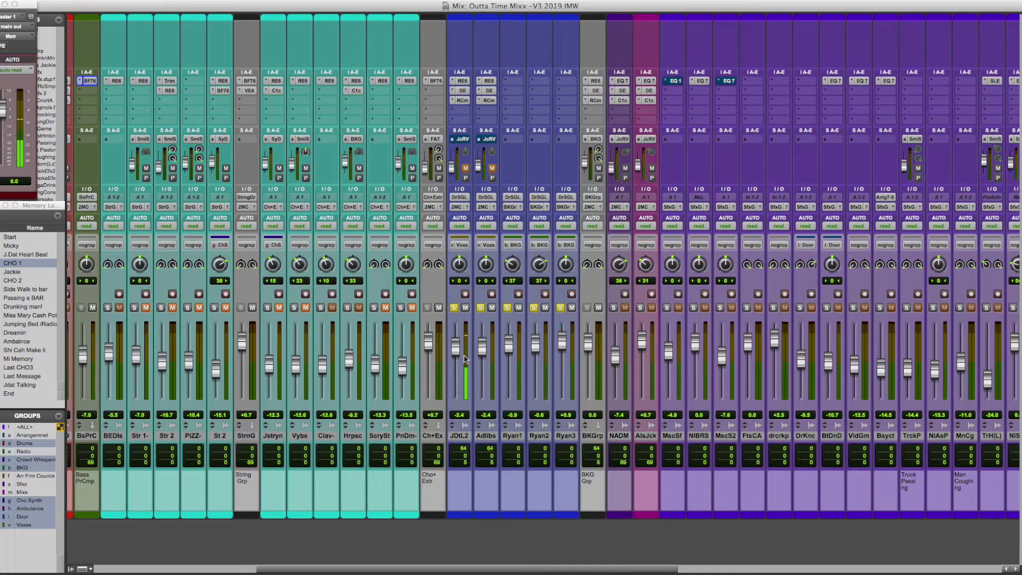
# Bypass the RE6, DE and RCm inserts on JDtL2 and Adlibs for comparison, and switch them back on
pyautogui.moveTo(465, 105); pyautogui.dragTo(492, 104)
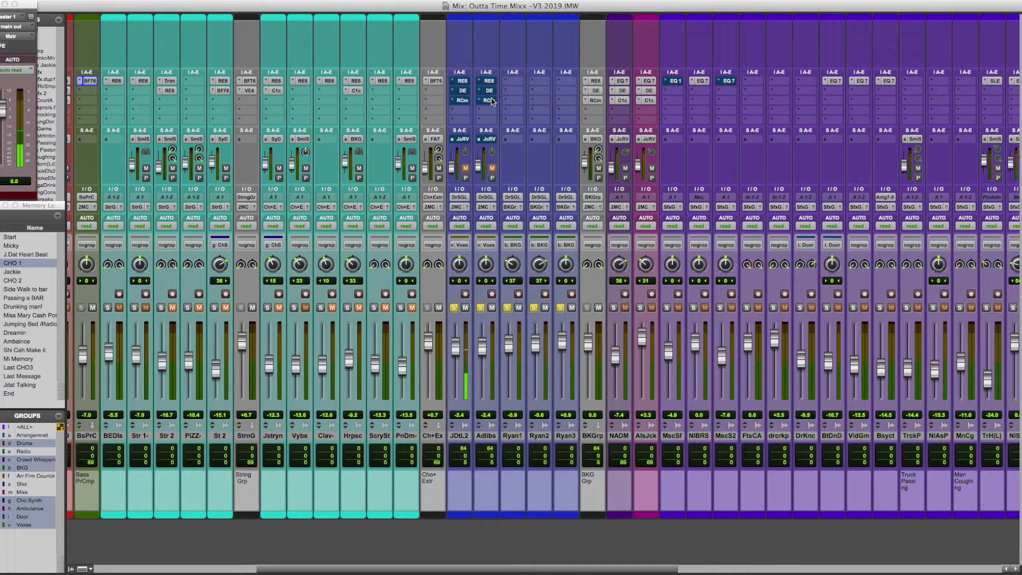
pyautogui.moveTo(460, 103); pyautogui.dragTo(464, 84)
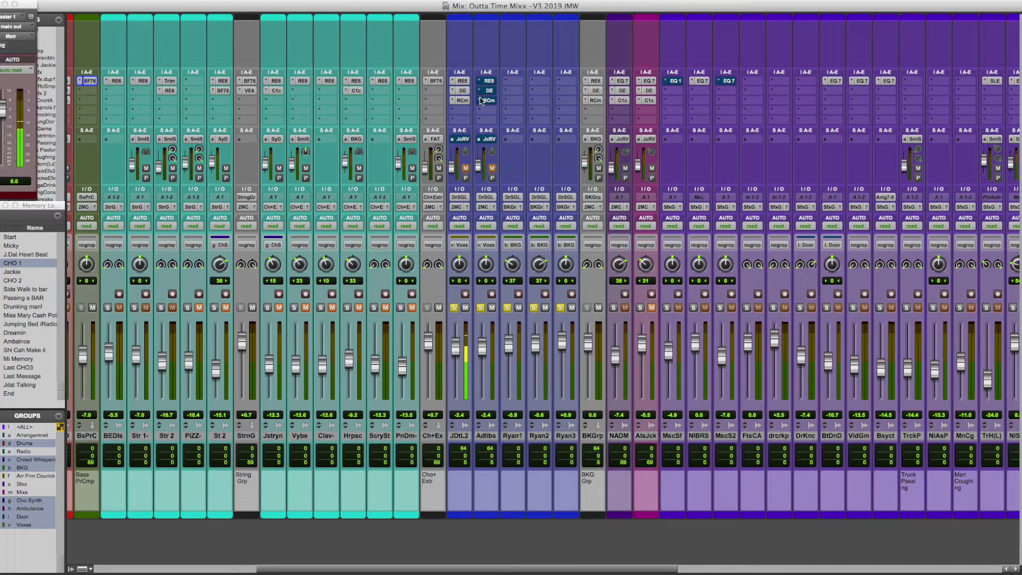
pyautogui.click(488, 84)
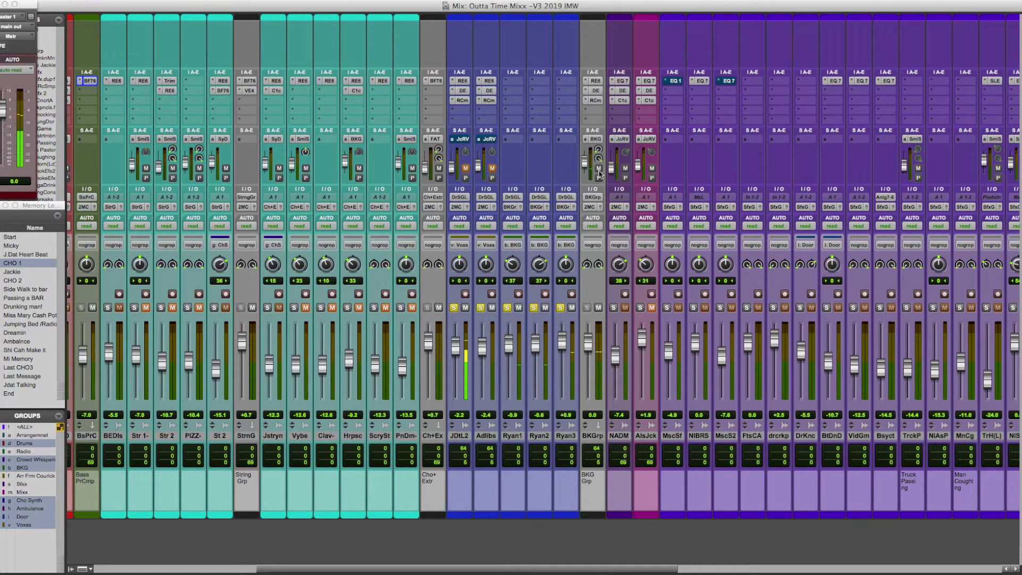
# Mute the BKG send on BKGrp and bypass the RE6, DE and RCm inserts on BKGrp, Adlibs and JDtL2
pyautogui.click(598, 169)
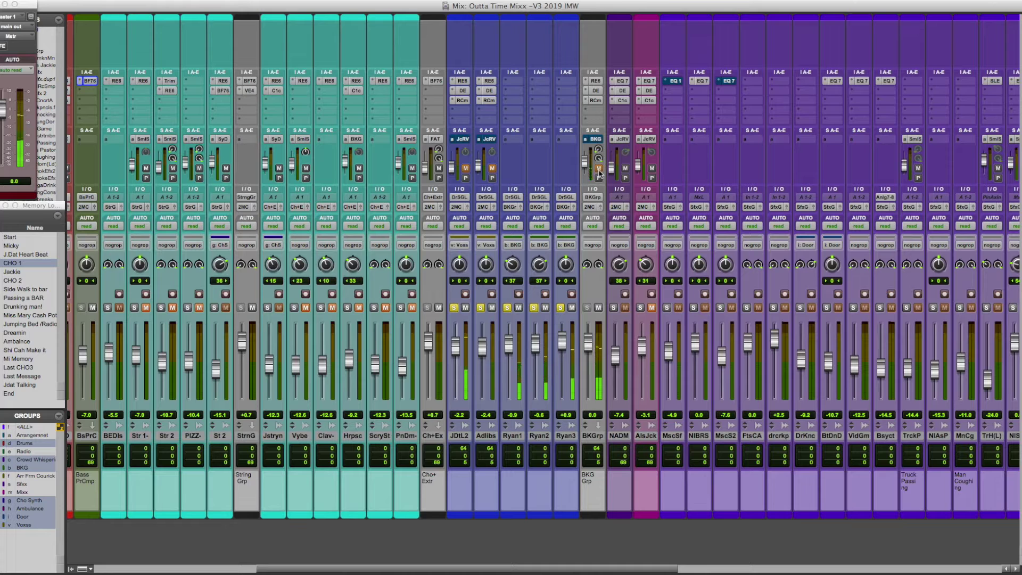
pyautogui.click(595, 93)
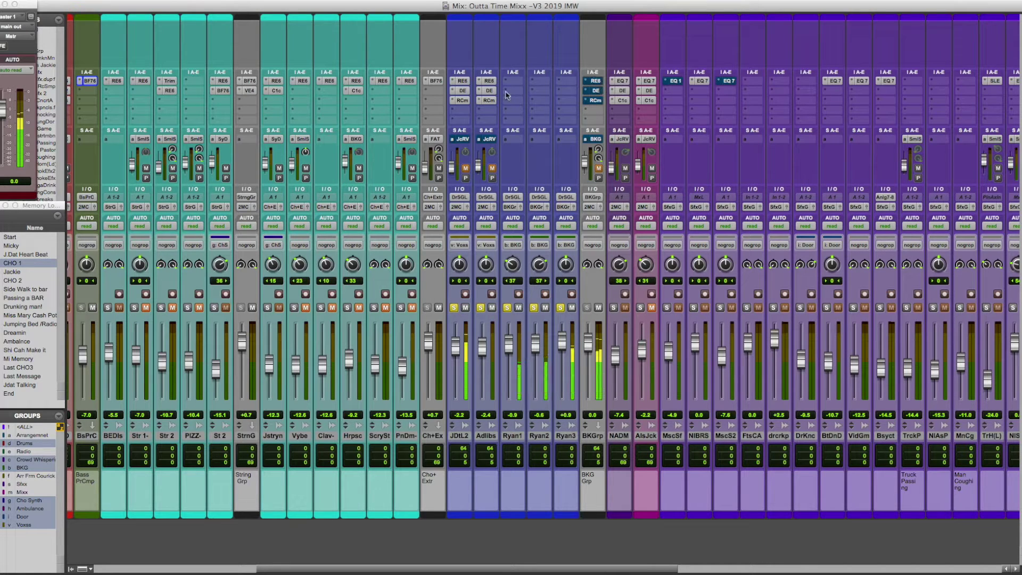
pyautogui.click(493, 93)
pyautogui.click(462, 90)
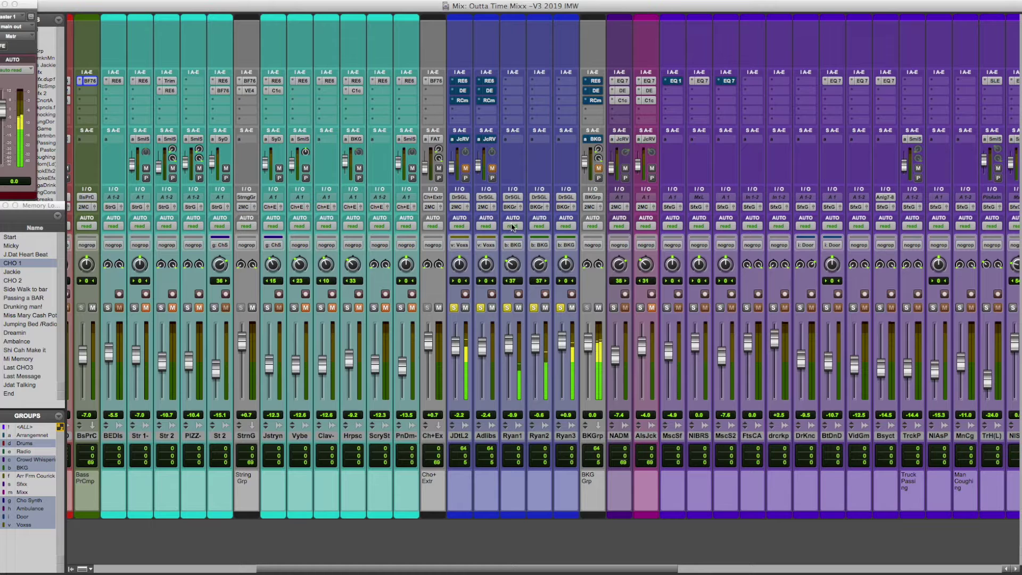
# Re-enable the RE6, DE and RCm inserts on the JDtL2, Adlibs and BKGrp channels
pyautogui.keyDown('super'); pyautogui.click(461, 100); pyautogui.keyUp('super')
pyautogui.keyDown('super'); pyautogui.click(462, 90); pyautogui.keyUp('super')
pyautogui.keyDown('super'); pyautogui.click(462, 81); pyautogui.keyUp('super')
pyautogui.keyDown('super'); pyautogui.click(489, 81); pyautogui.keyUp('super')
pyautogui.keyDown('super'); pyautogui.click(489, 90); pyautogui.keyUp('super')
pyautogui.keyDown('super'); pyautogui.click(489, 100); pyautogui.keyUp('super')
pyautogui.keyDown('super'); pyautogui.click(595, 100); pyautogui.keyUp('super')
pyautogui.keyDown('super'); pyautogui.click(595, 91); pyautogui.keyUp('super')
pyautogui.keyDown('super'); pyautogui.click(595, 80); pyautogui.keyUp('super')
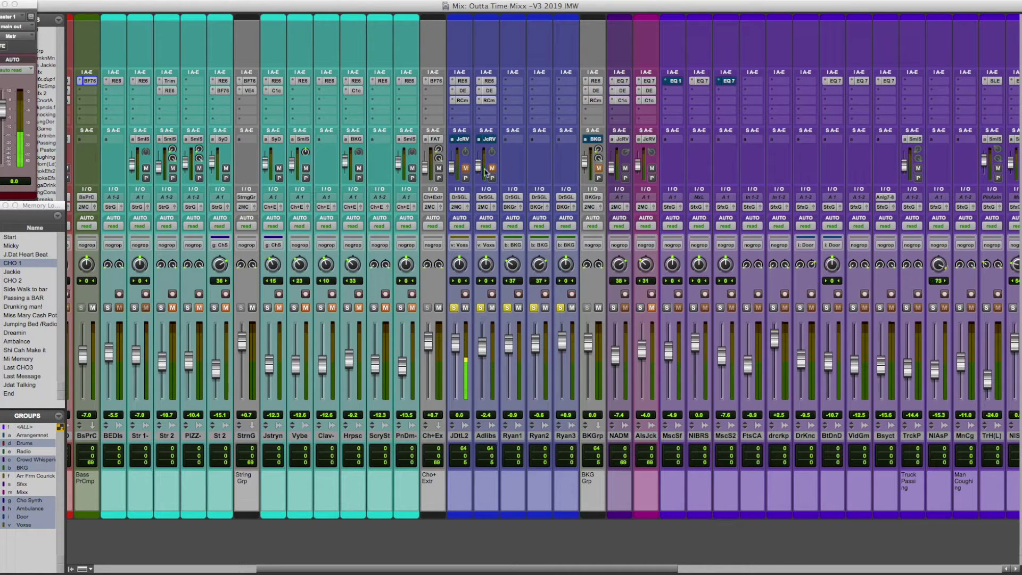
# Unmute the JcRV reverb sends on JDtL2 and Adlibs and the BKG send on BKGrp
pyautogui.click(466, 168)
pyautogui.click(492, 168)
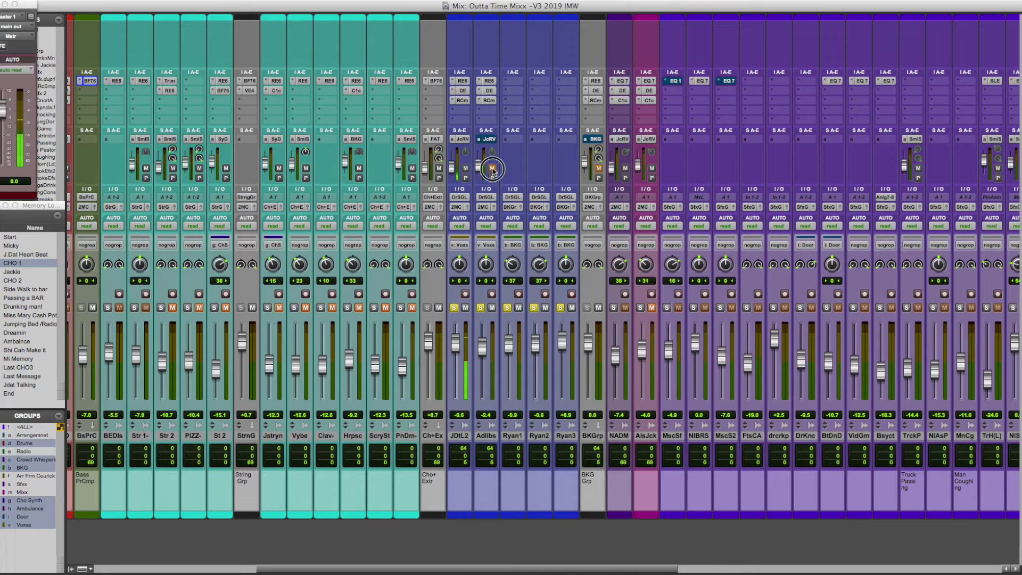
pyautogui.click(599, 169)
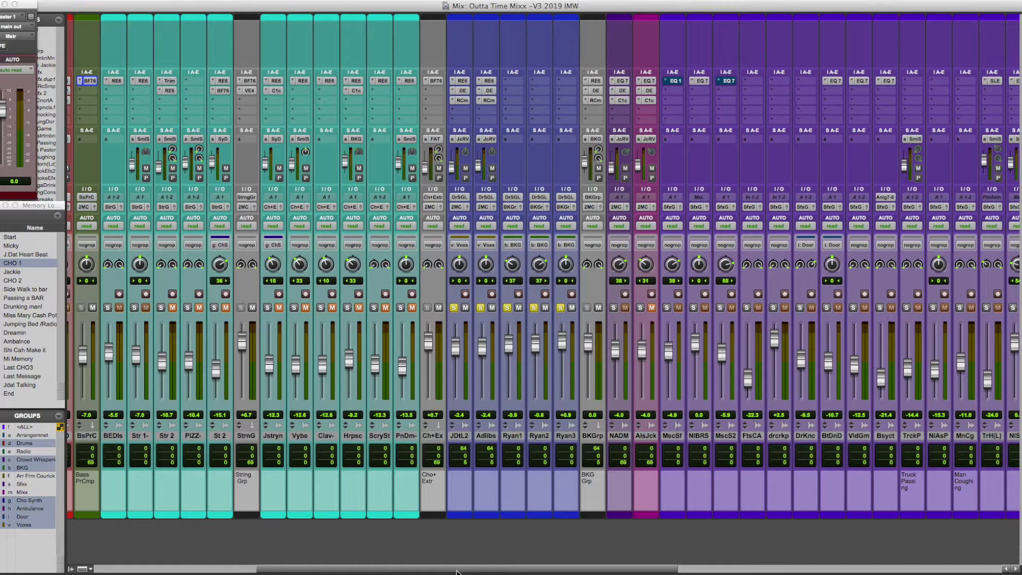
# Take the lead, ad-lib and background vocals out of solo and solo the NADM and AlsJck tracks instead
pyautogui.moveTo(462, 571); pyautogui.dragTo(555, 562)
pyautogui.click(349, 308)
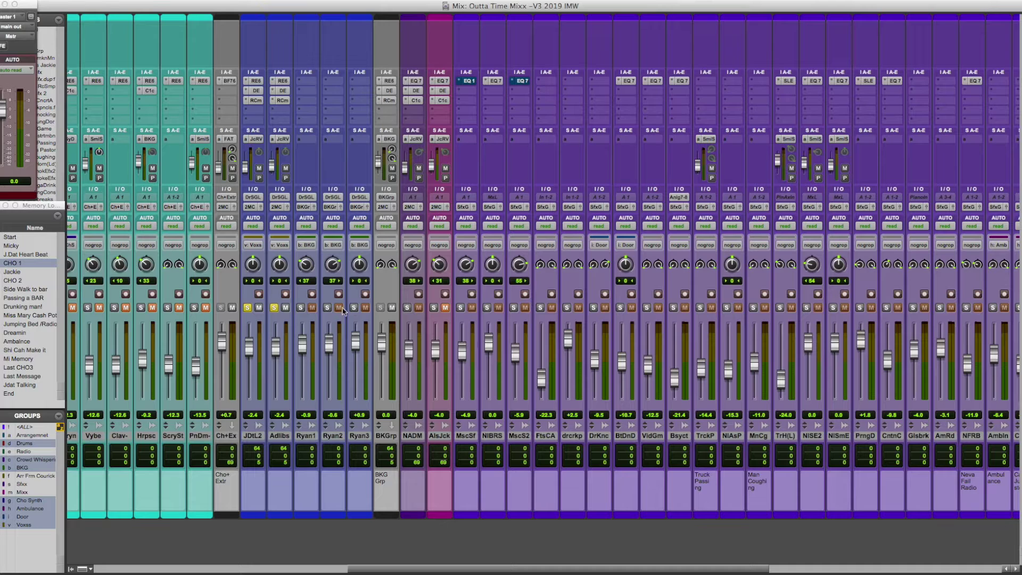
pyautogui.click(275, 310)
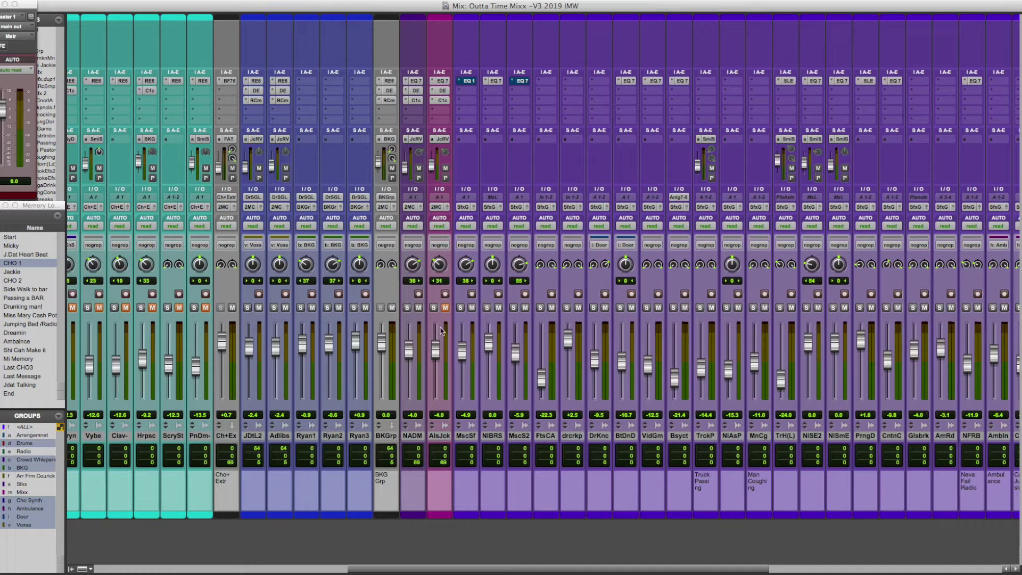
pyautogui.click(407, 309)
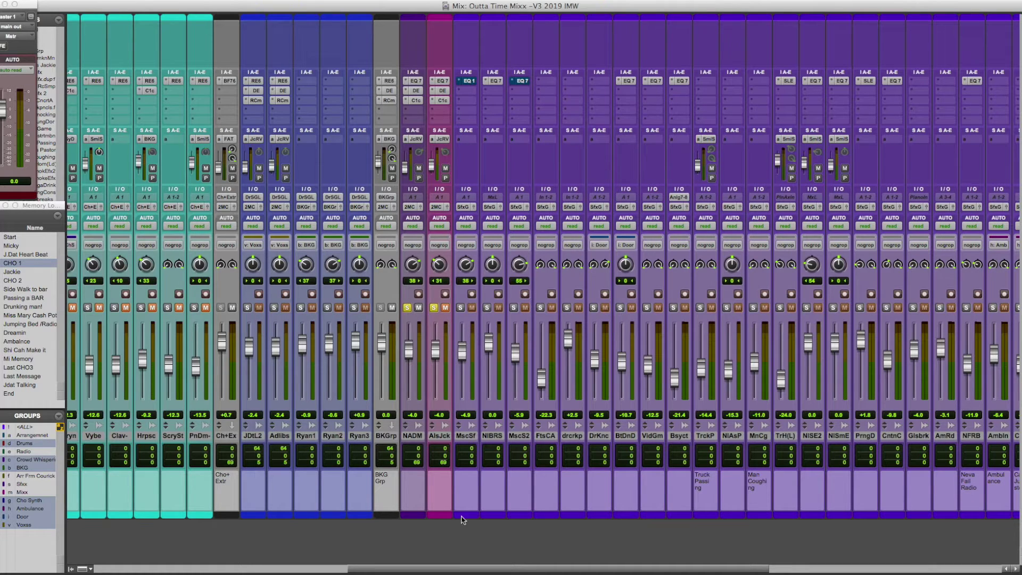
# Enable the Sfxx group and solo its sound-effect tracks together, including MscSf
pyautogui.moveTo(462, 573); pyautogui.dragTo(509, 563)
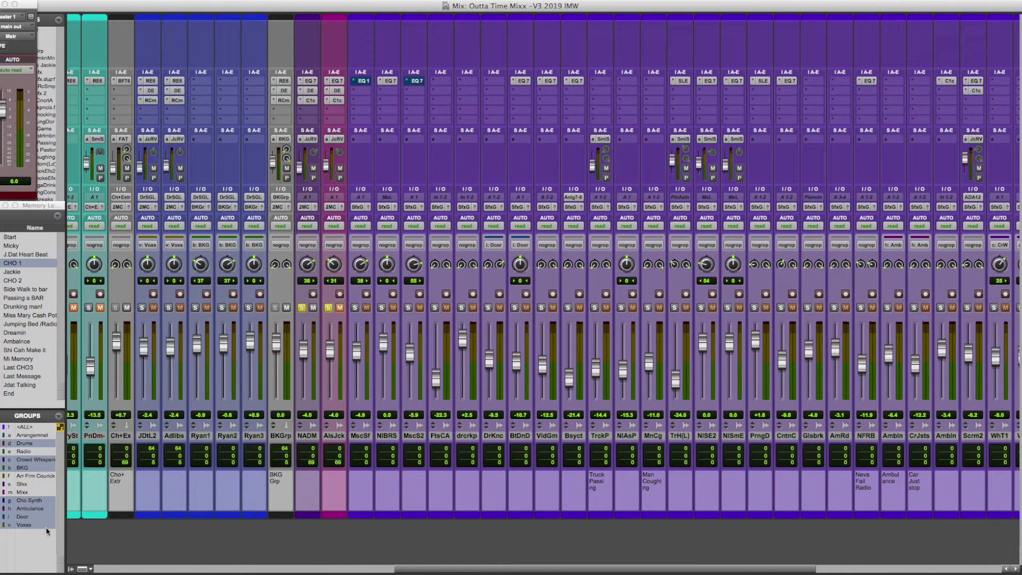
pyautogui.click(22, 484)
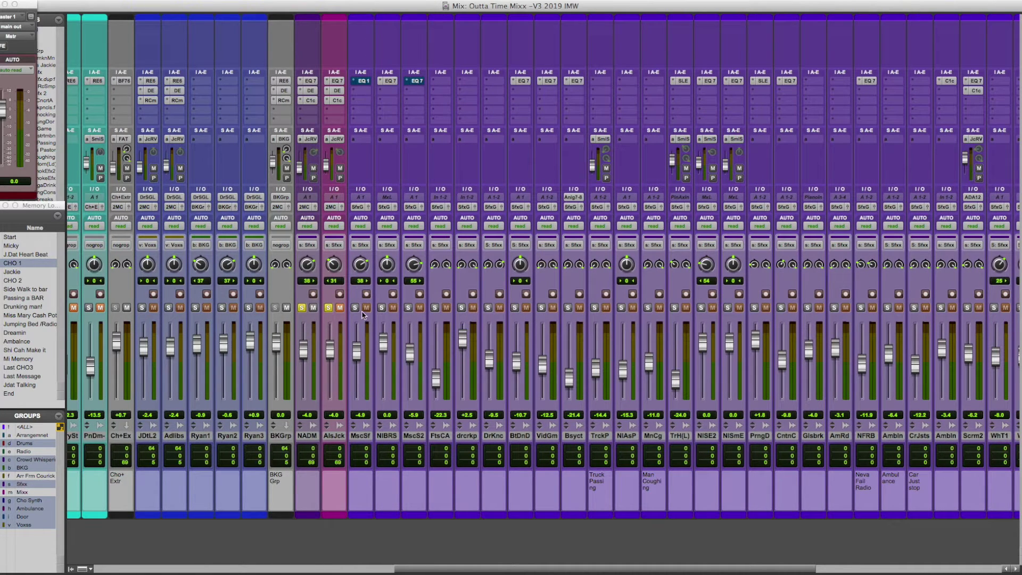
pyautogui.click(355, 308)
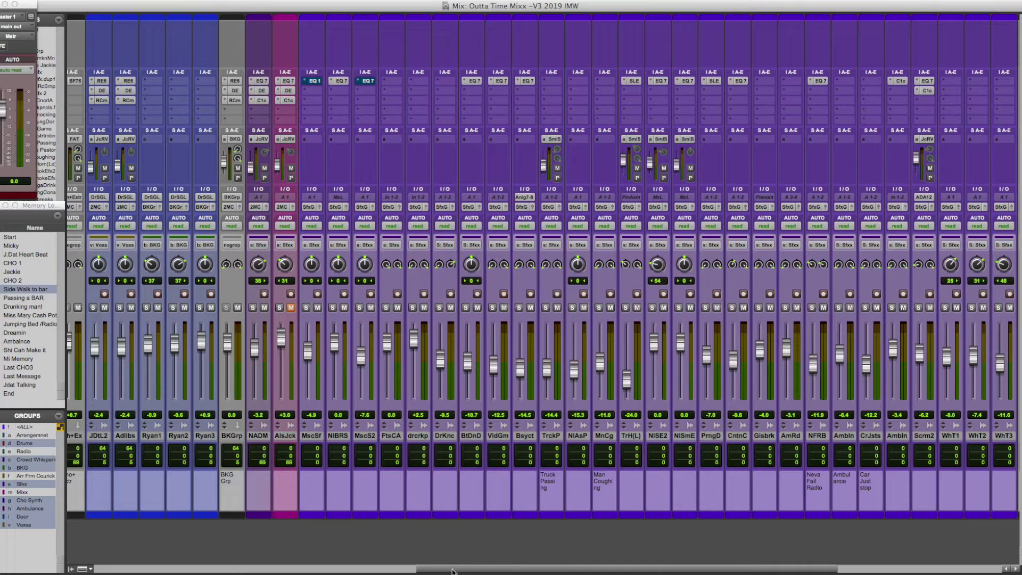
pyautogui.moveTo(491, 570); pyautogui.dragTo(549, 566)
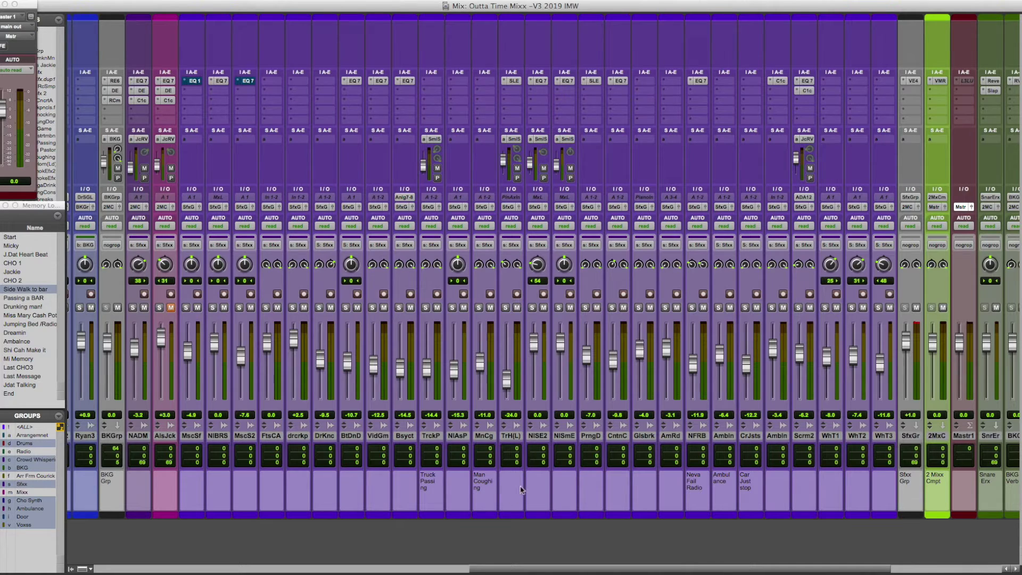
# Solo the Sfxx tracks in the Edit window and play the session from the Side Walk to bar memory location
pyautogui.press('super+equal')
pyautogui.scroll(-5, 349, 443)
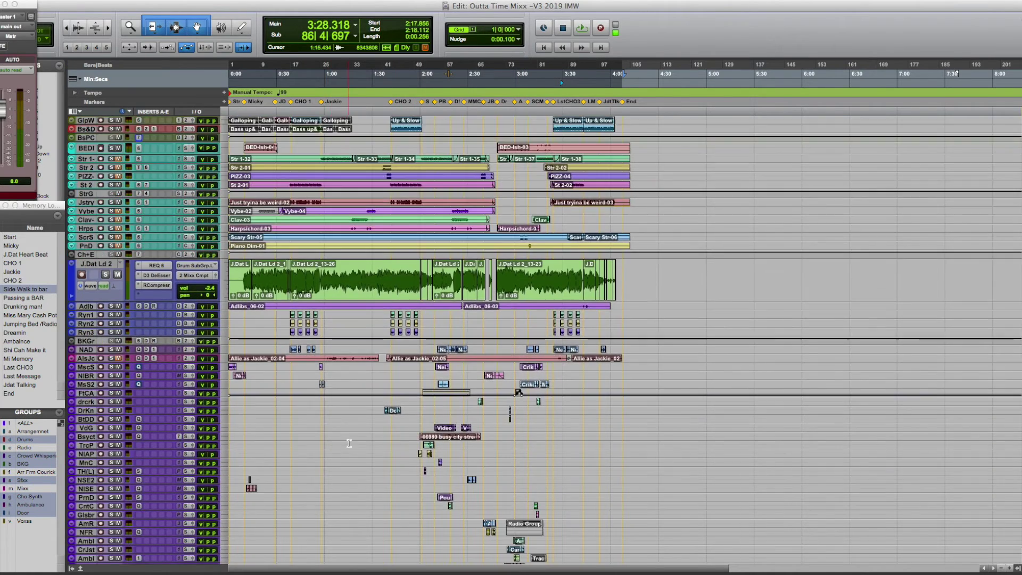
pyautogui.scroll(-5, 349, 443)
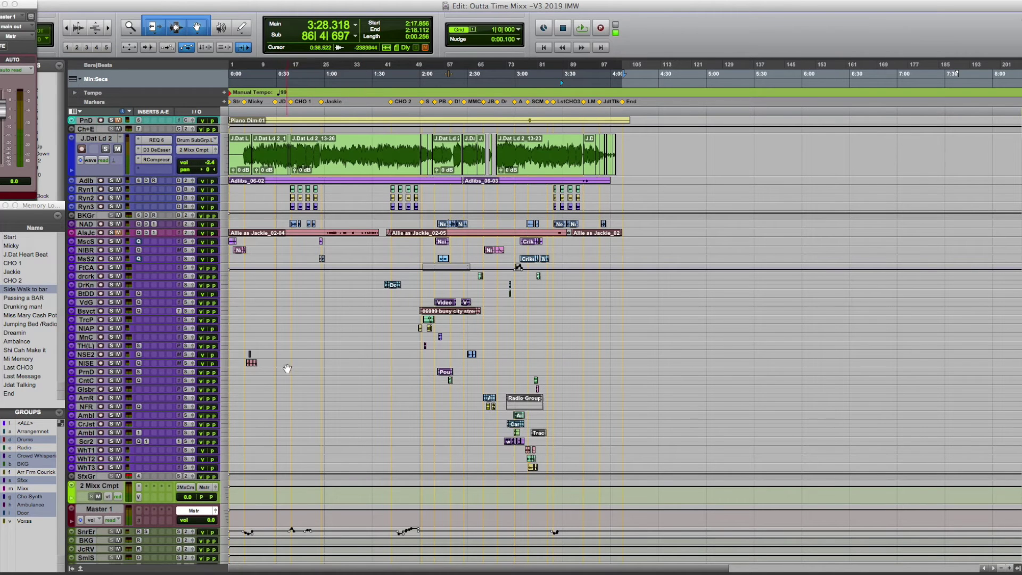
pyautogui.press('super+bracketright')
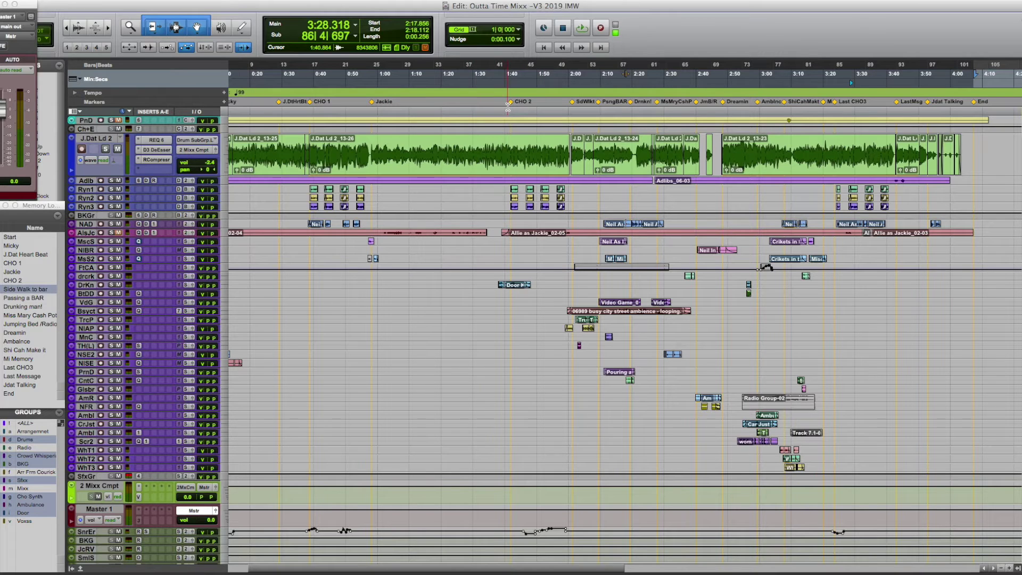
pyautogui.click(23, 290)
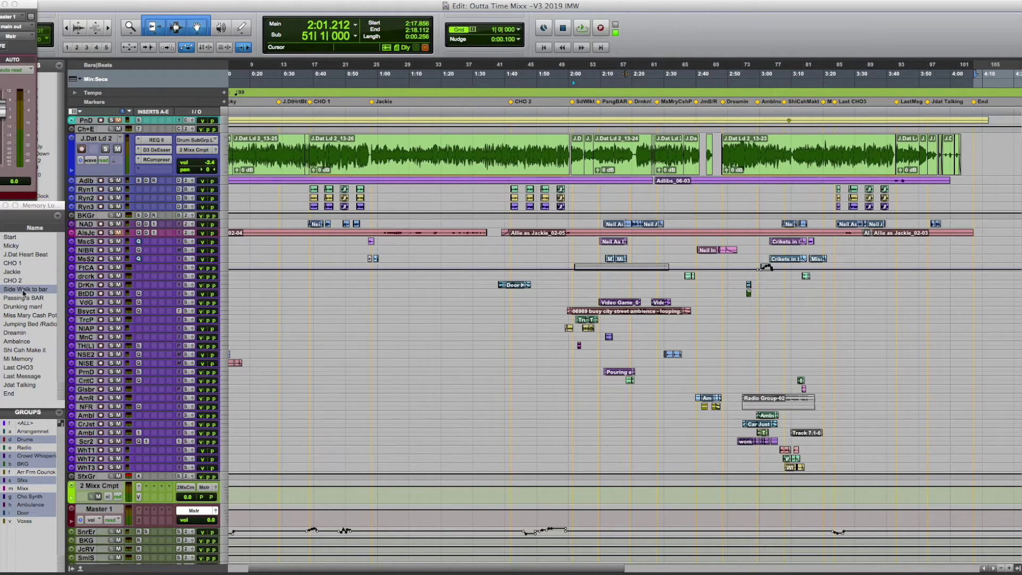
pyautogui.click(111, 259)
pyautogui.press('space')
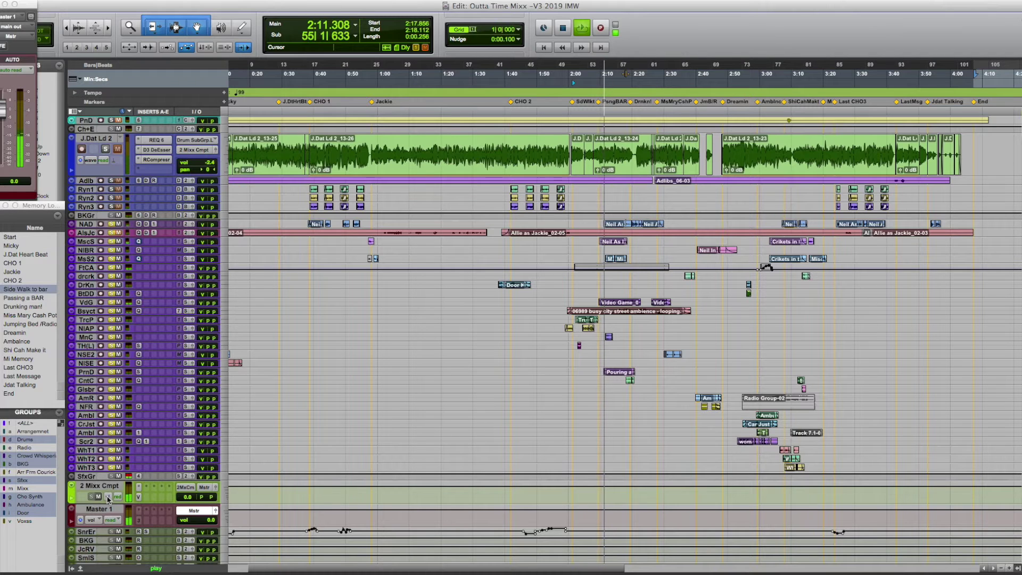
# Display the volume automation on all tracks and compare it with the channel faders in the Mix window
pyautogui.click(109, 498)
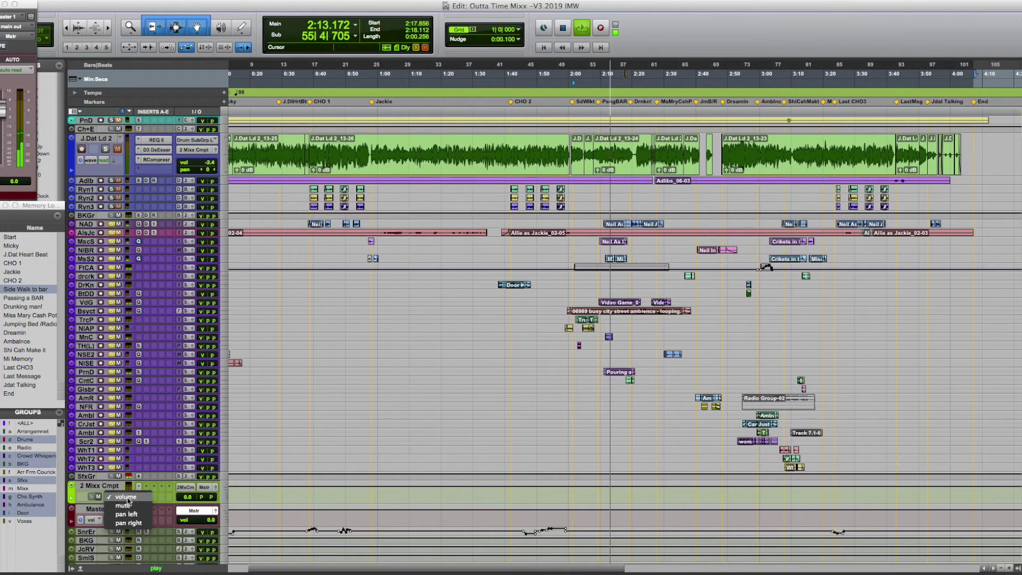
pyautogui.keyDown('alt'); pyautogui.click(125, 497); pyautogui.keyUp('alt')
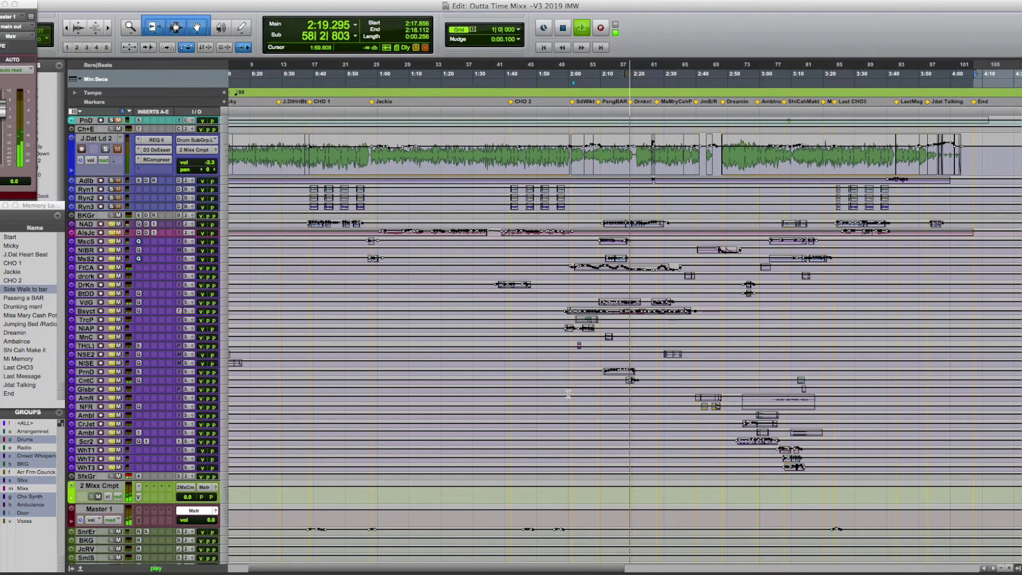
pyautogui.press('super+equal')
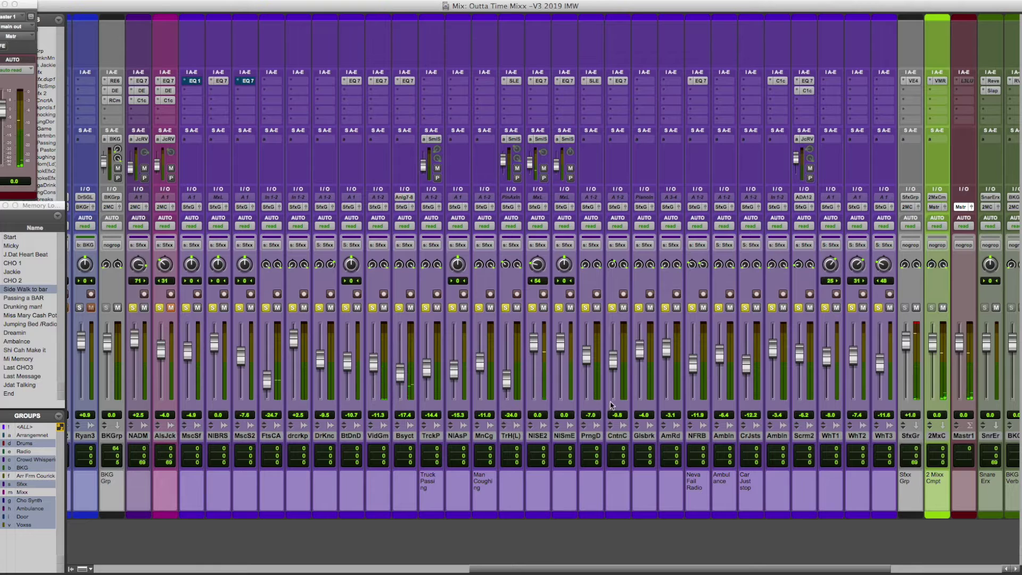
pyautogui.press('super+equal')
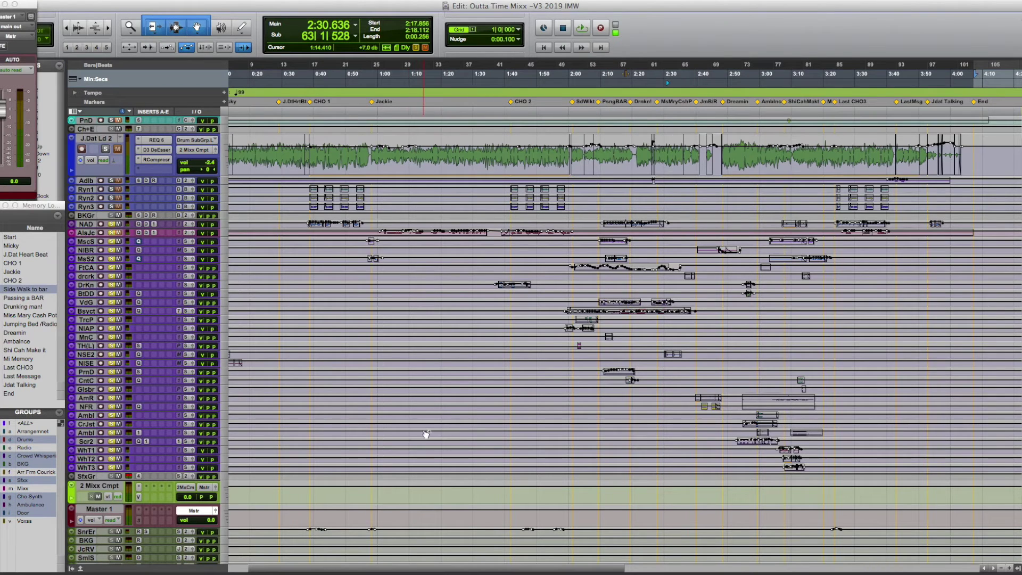
pyautogui.press('super+equal')
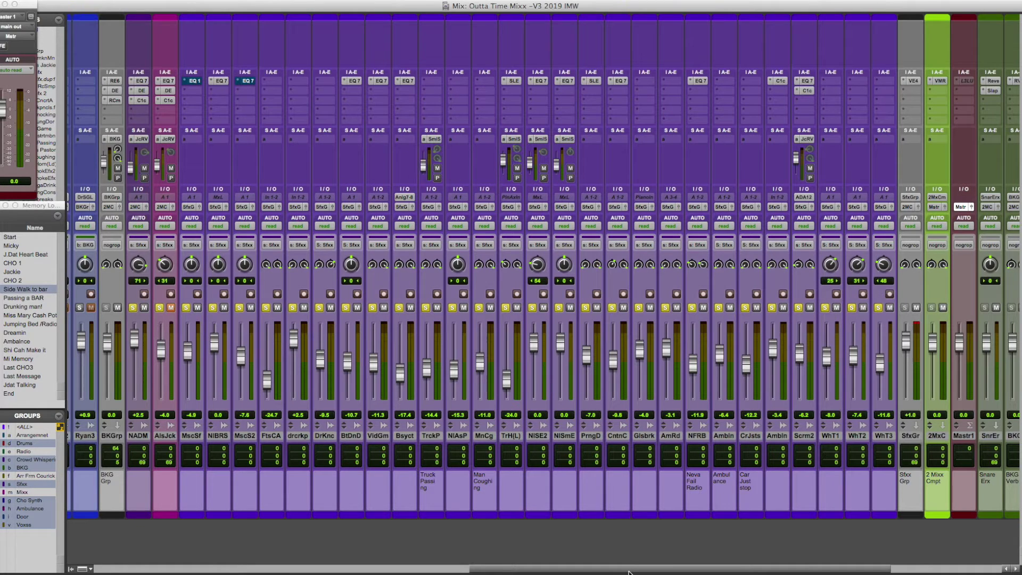
# Examine the AIR Reverb and Slap Delay II inserts on the Snare Erx return
pyautogui.moveTo(630, 571); pyautogui.dragTo(905, 569)
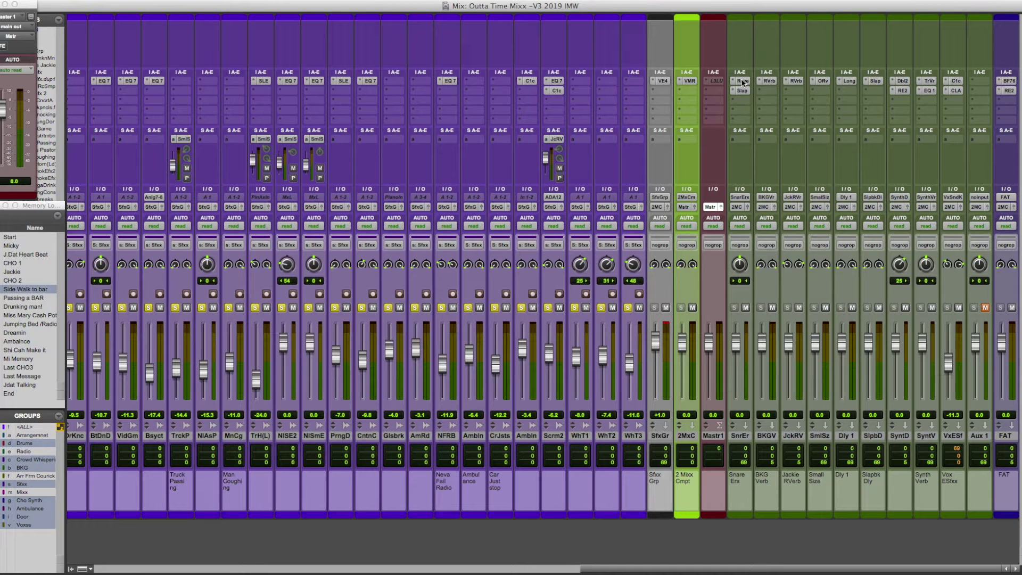
pyautogui.click(743, 80)
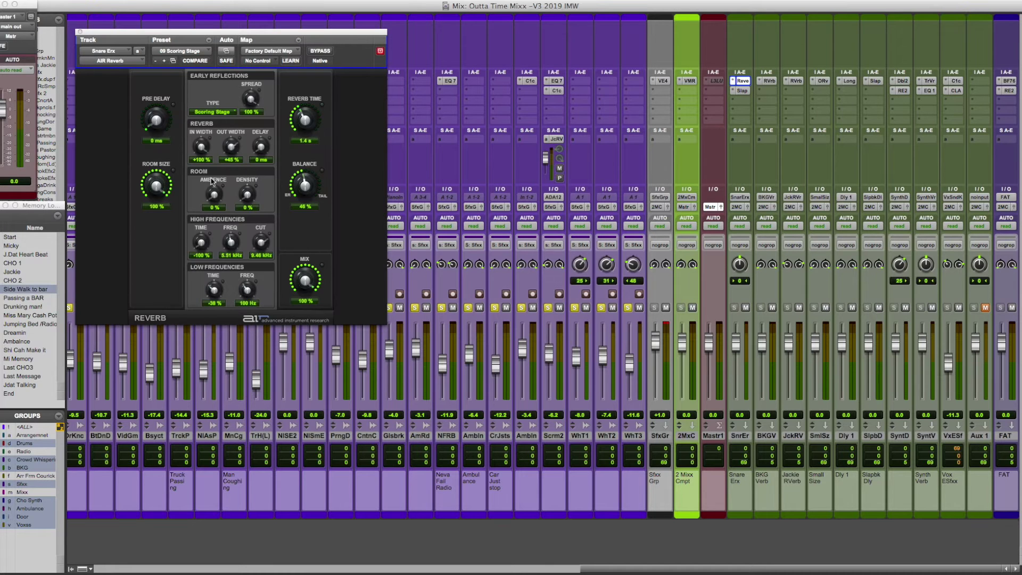
pyautogui.moveTo(195, 33); pyautogui.dragTo(245, 4)
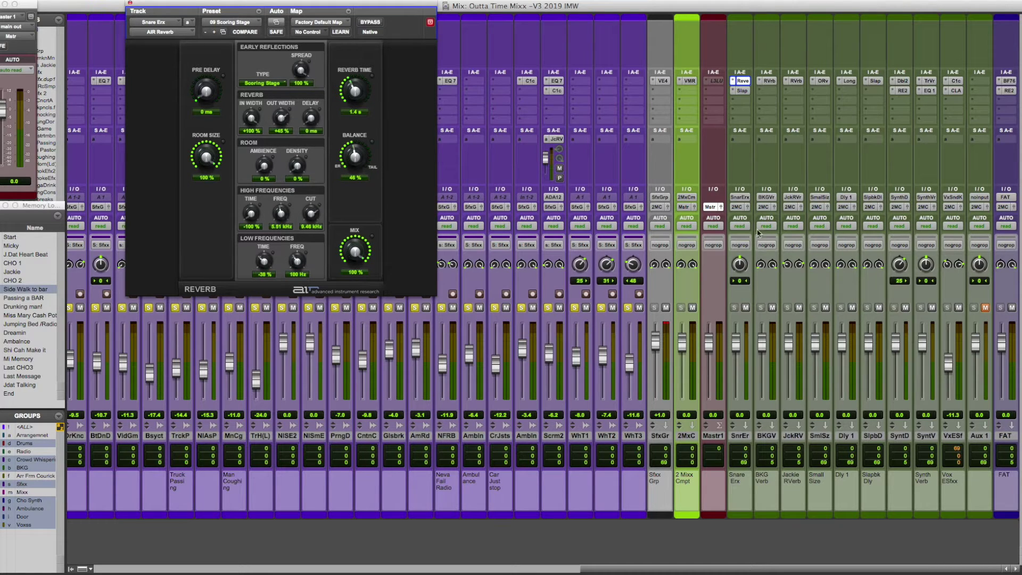
pyautogui.click(743, 91)
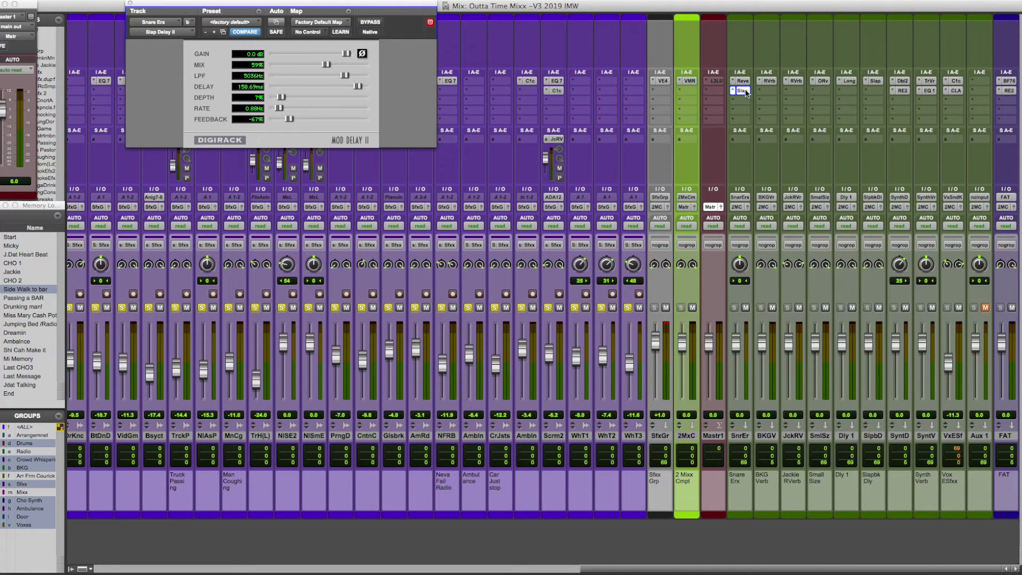
# Take the sound-effect tracks out of solo and play only the Snr and Rim tracks soloed from CHO 2
pyautogui.click(628, 308)
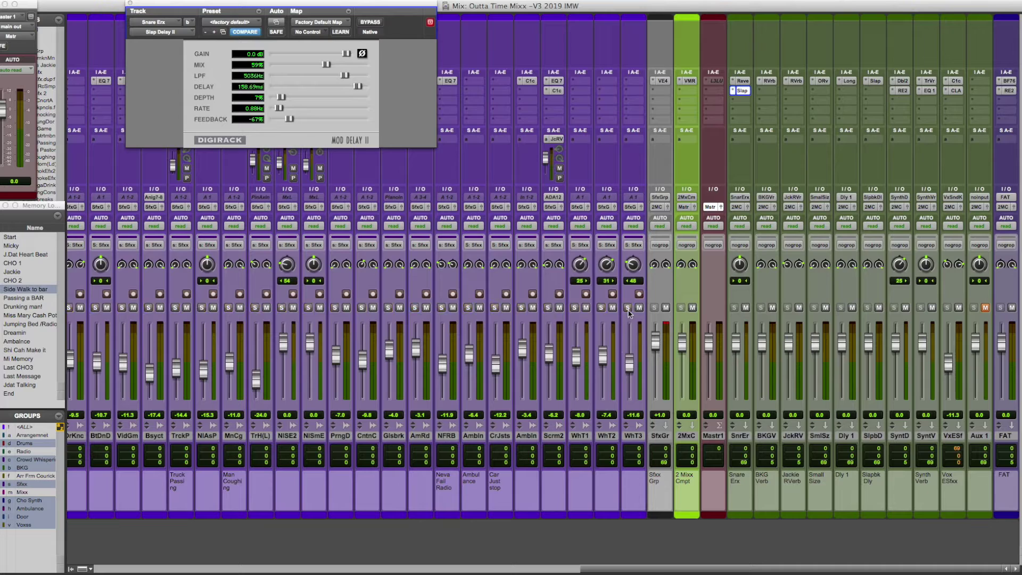
pyautogui.moveTo(663, 570); pyautogui.dragTo(218, 564)
pyautogui.moveTo(341, 570); pyautogui.dragTo(274, 567)
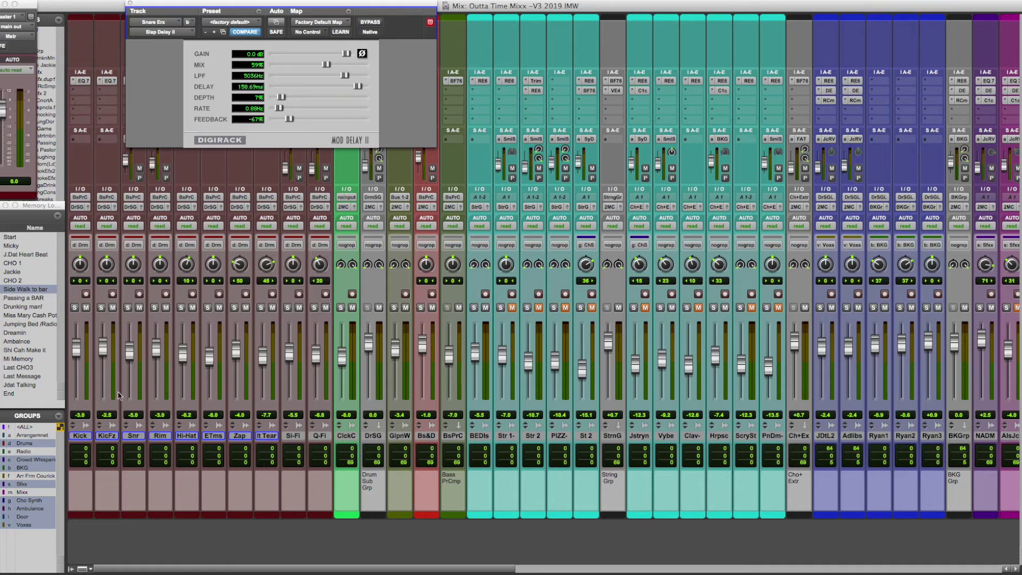
pyautogui.click(129, 308)
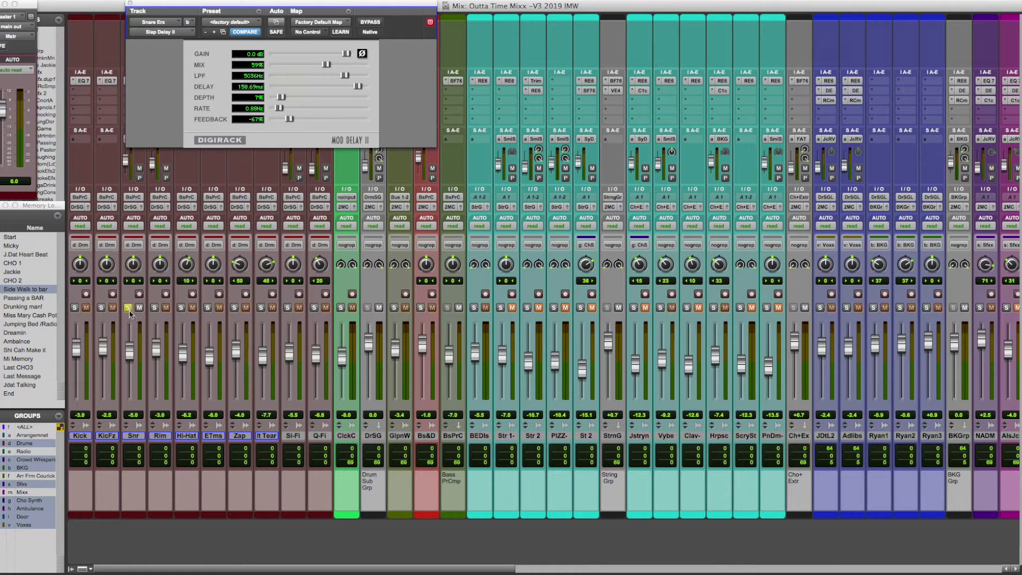
pyautogui.click(22, 281)
pyautogui.click(154, 308)
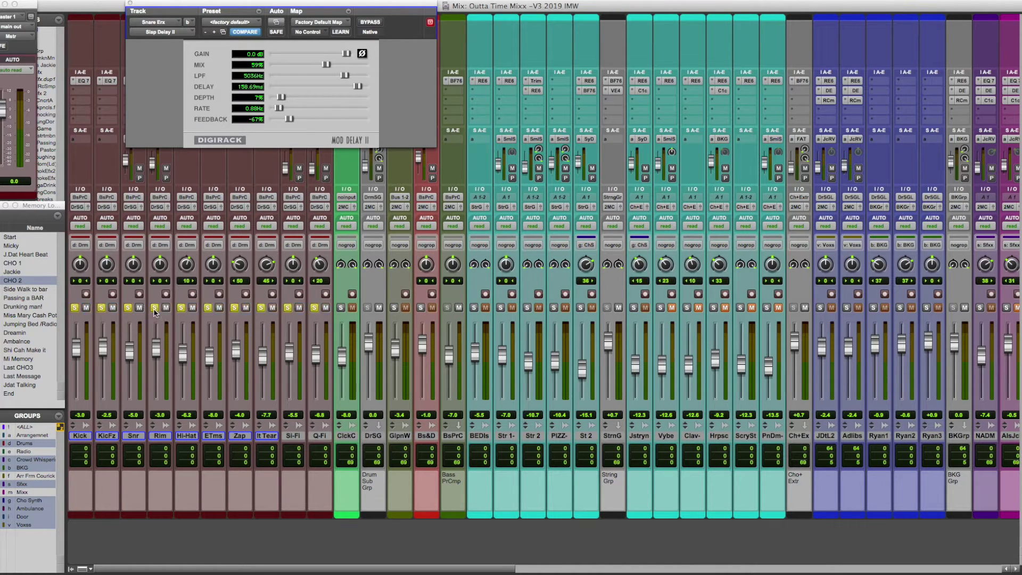
pyautogui.click(128, 308)
pyautogui.click(128, 308)
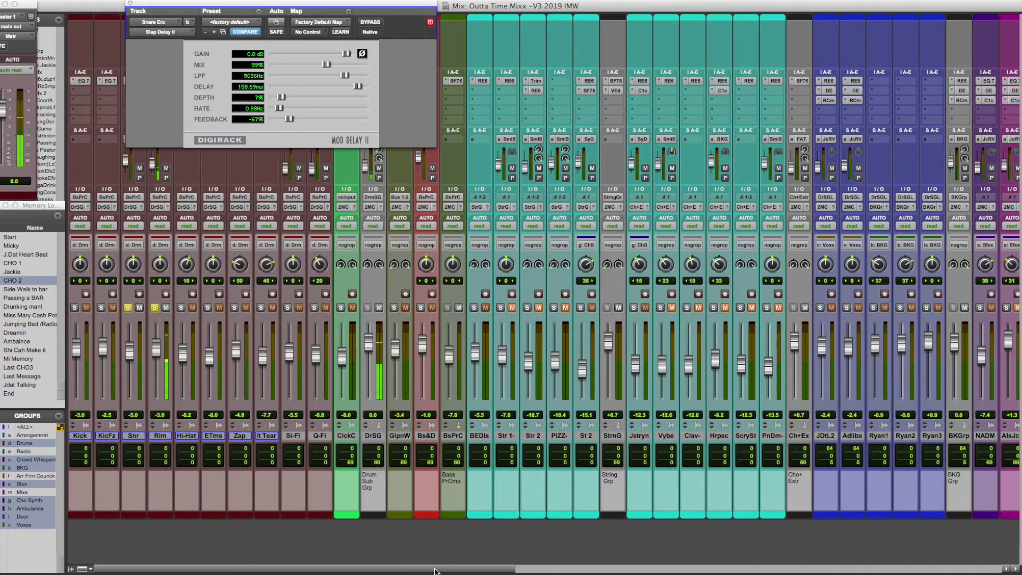
# Audition the soloed drums with the Snare Erx and Synth Verb returns muted, and unmute both returns
pyautogui.hscroll(15, 904, 541)
pyautogui.hscroll(10, 904, 541)
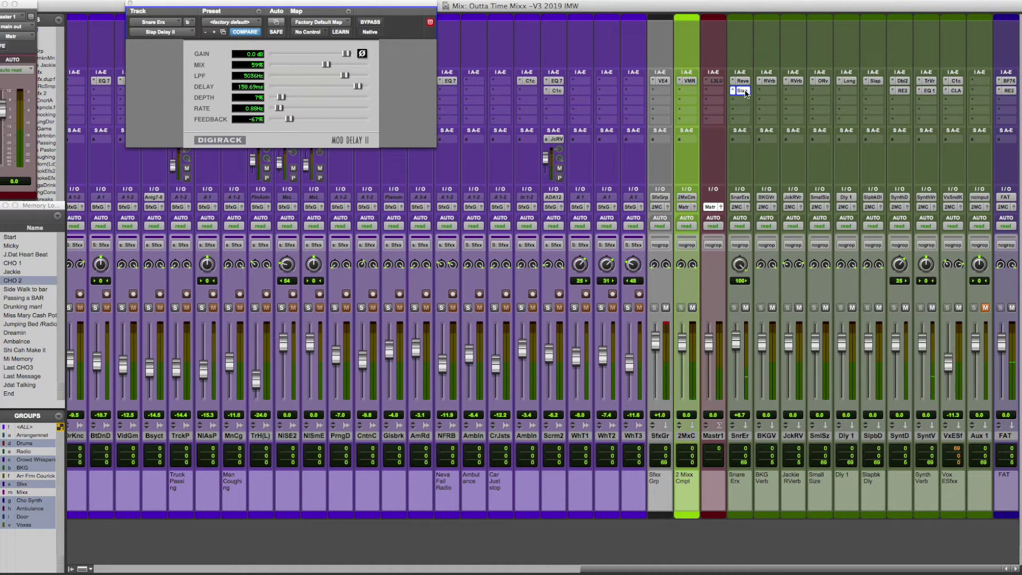
pyautogui.click(745, 307)
pyautogui.click(932, 307)
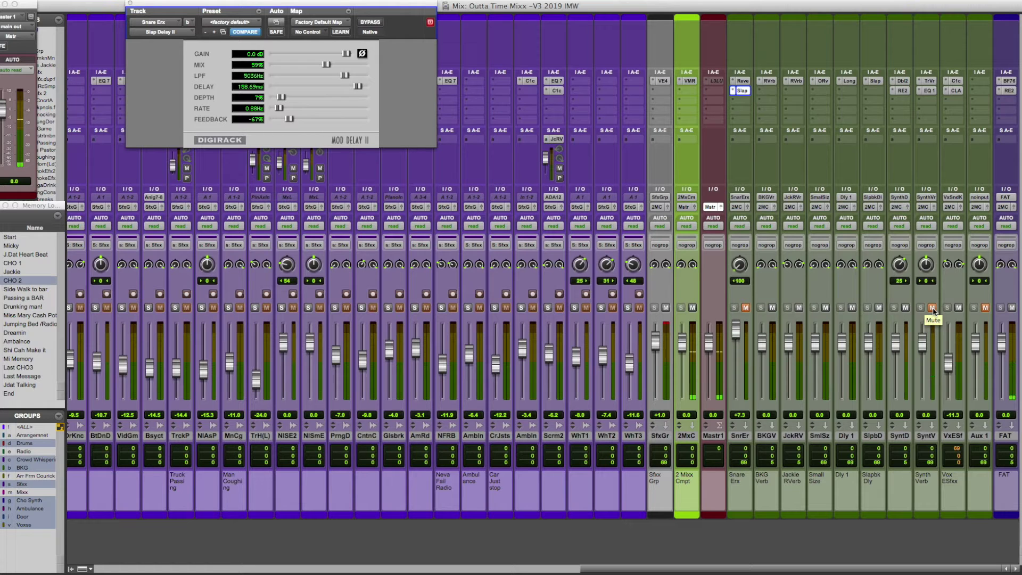
pyautogui.click(932, 307)
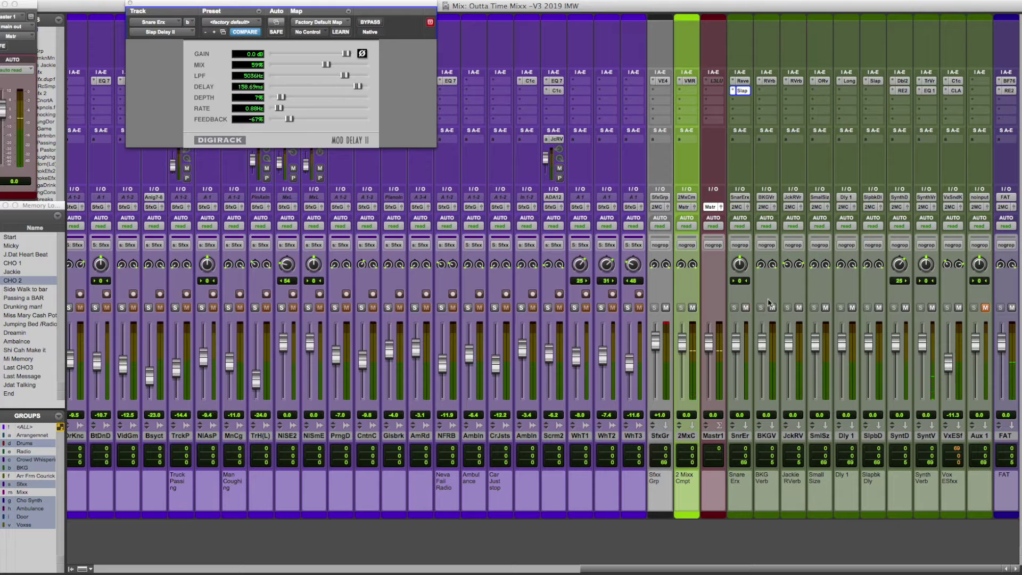
# Examine the TrueVerb and EQ3 1-Band inserts on the Synth Verb return
pyautogui.click(929, 81)
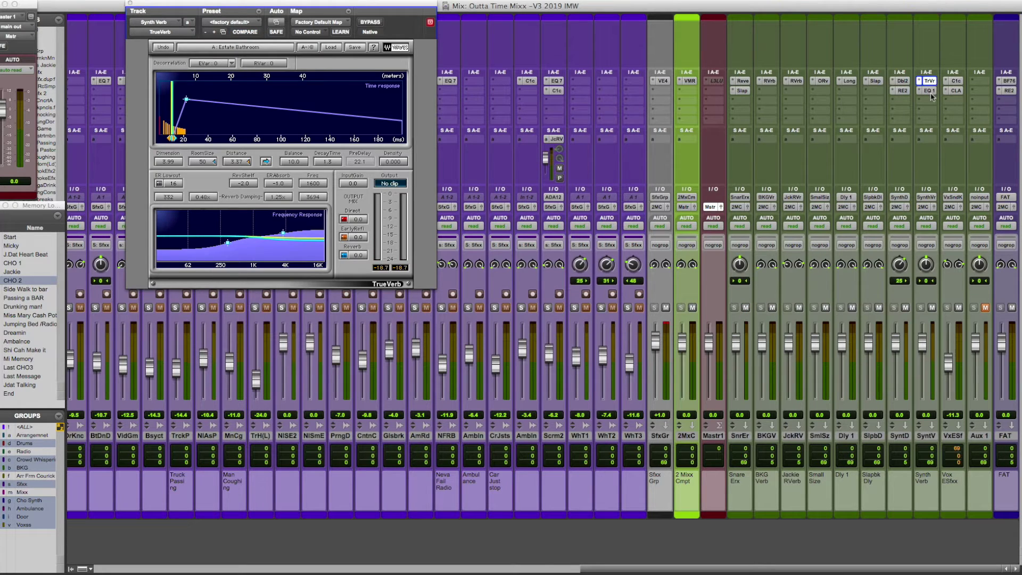
pyautogui.click(929, 91)
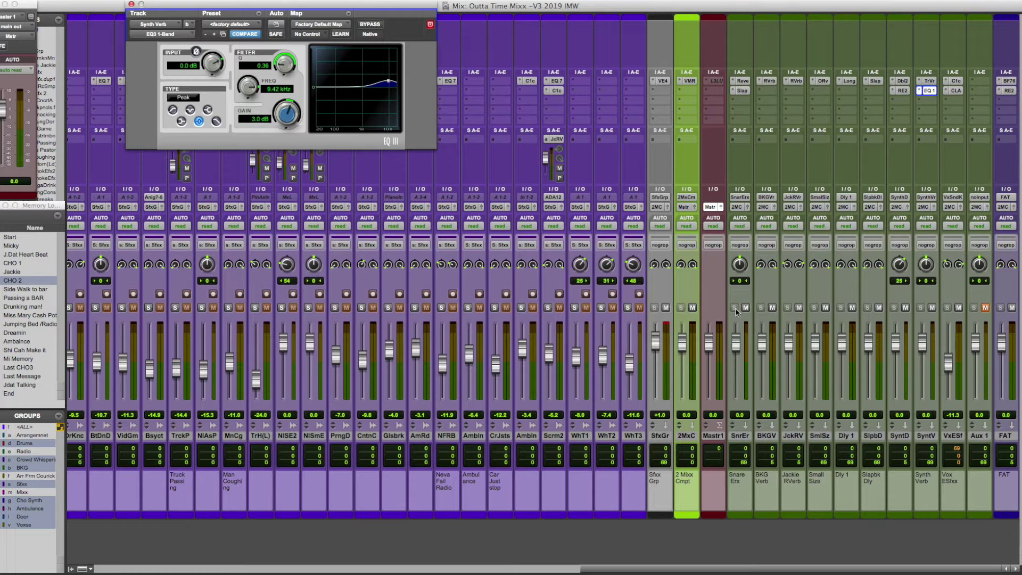
pyautogui.click(736, 310)
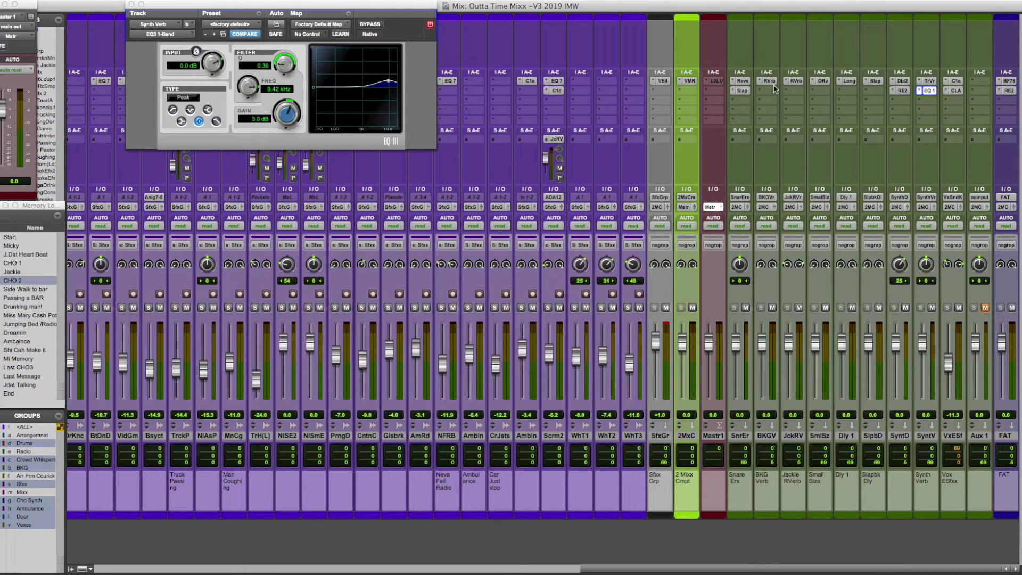
# Open the RVerb insert on the BKG Verb return and solo the three background vocal tracks
pyautogui.click(770, 82)
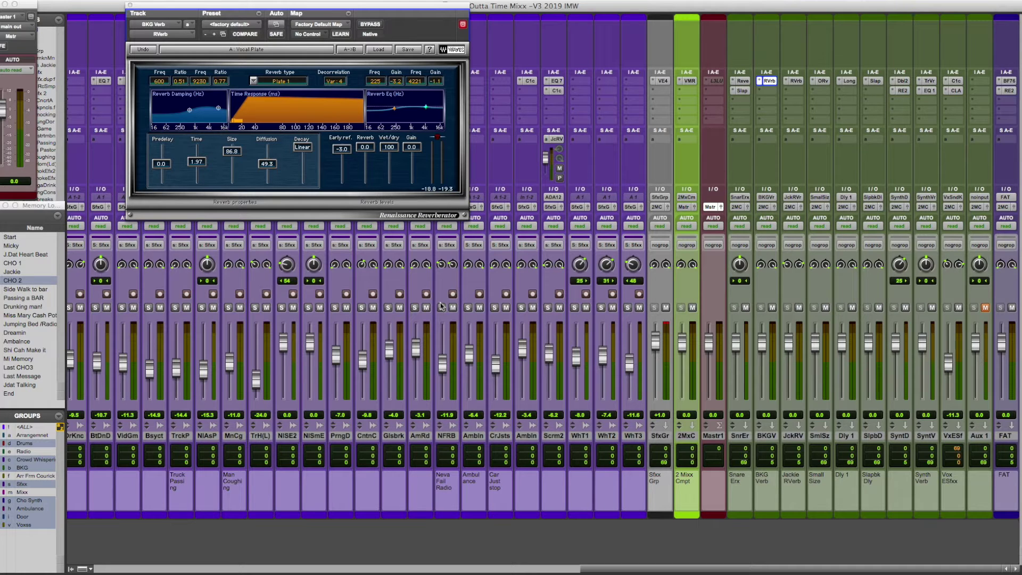
pyautogui.moveTo(678, 569); pyautogui.dragTo(483, 568)
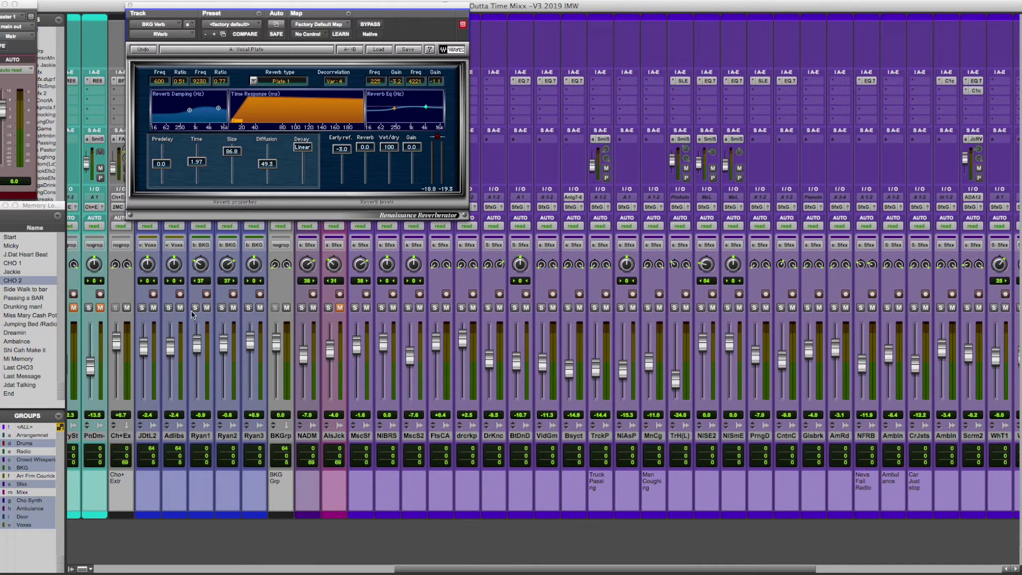
pyautogui.click(195, 307)
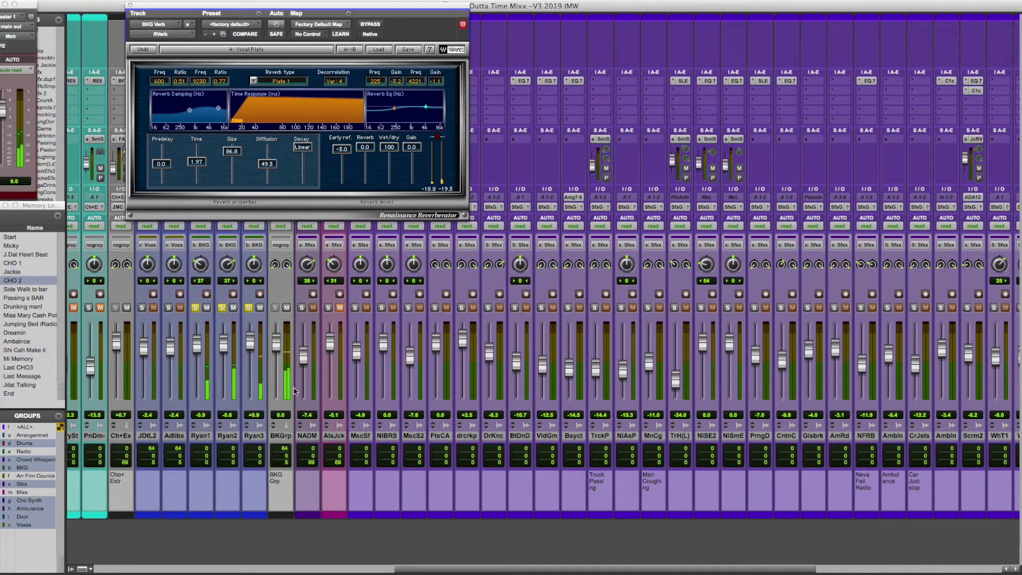
# Compare the background vocals with the BKG Verb's RVerb bypassed and active
pyautogui.click(374, 25)
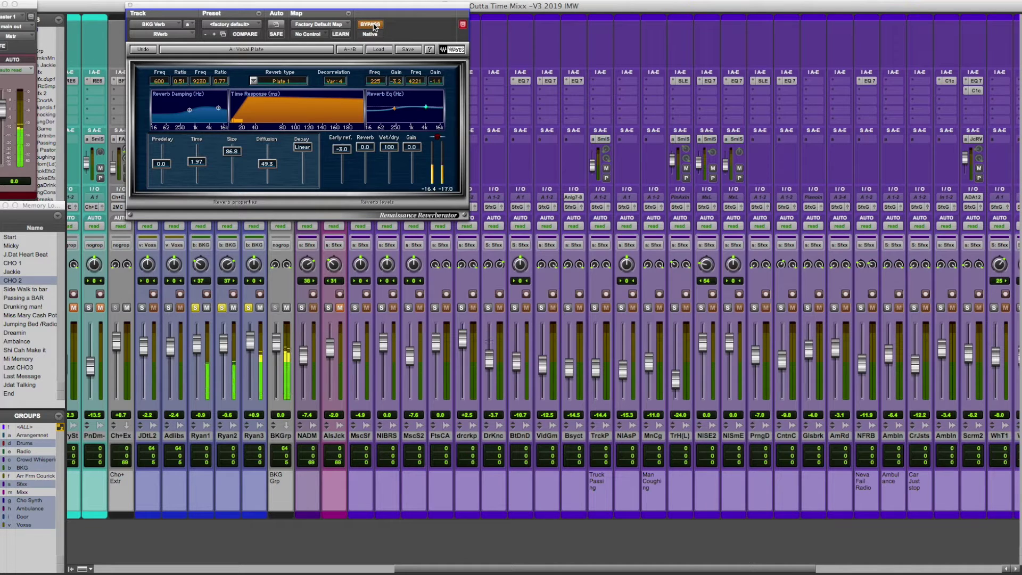
pyautogui.click(374, 25)
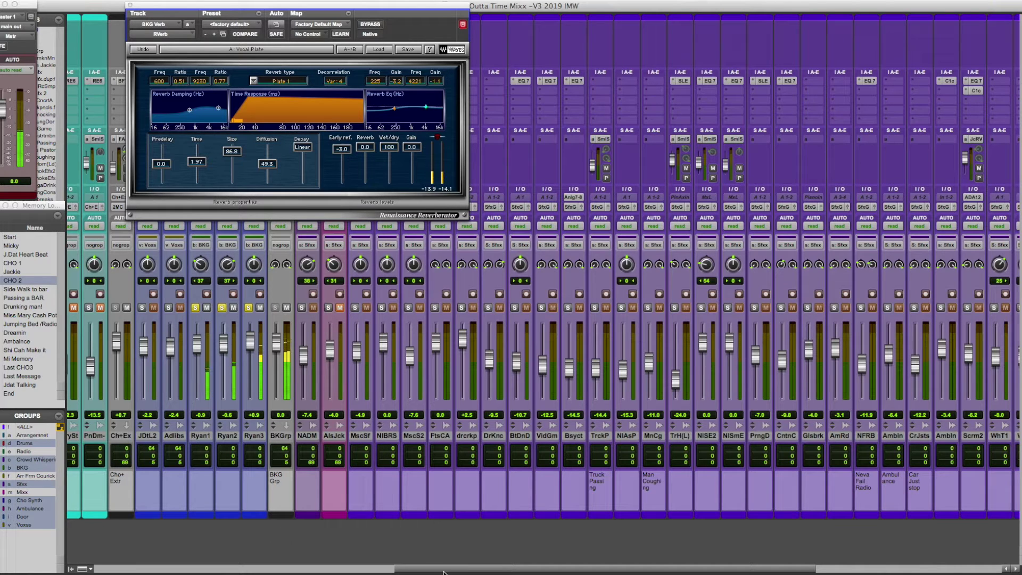
pyautogui.moveTo(451, 570); pyautogui.dragTo(520, 566)
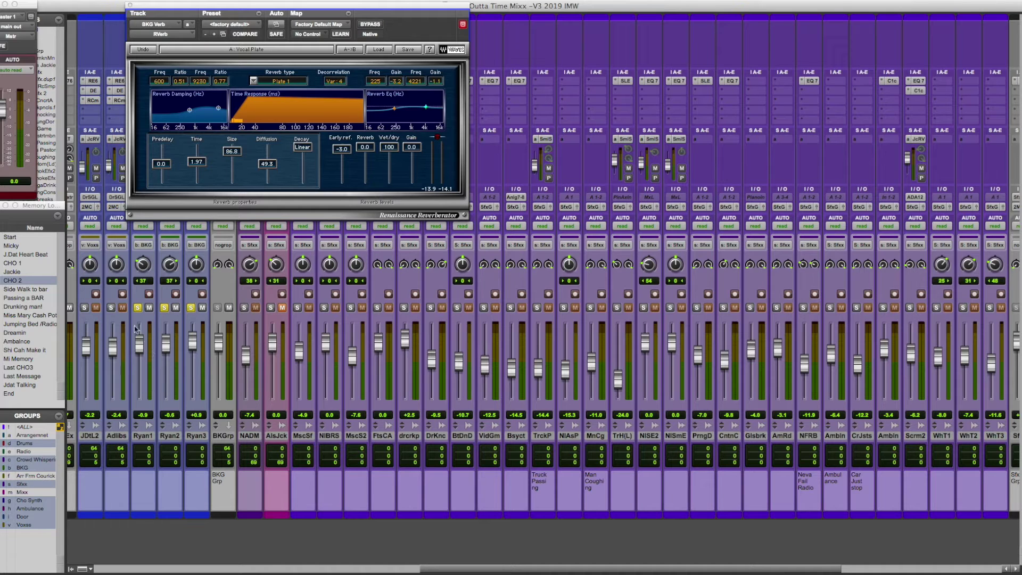
# Take the three background vocal tracks out of solo and return to the effect return channels
pyautogui.click(137, 308)
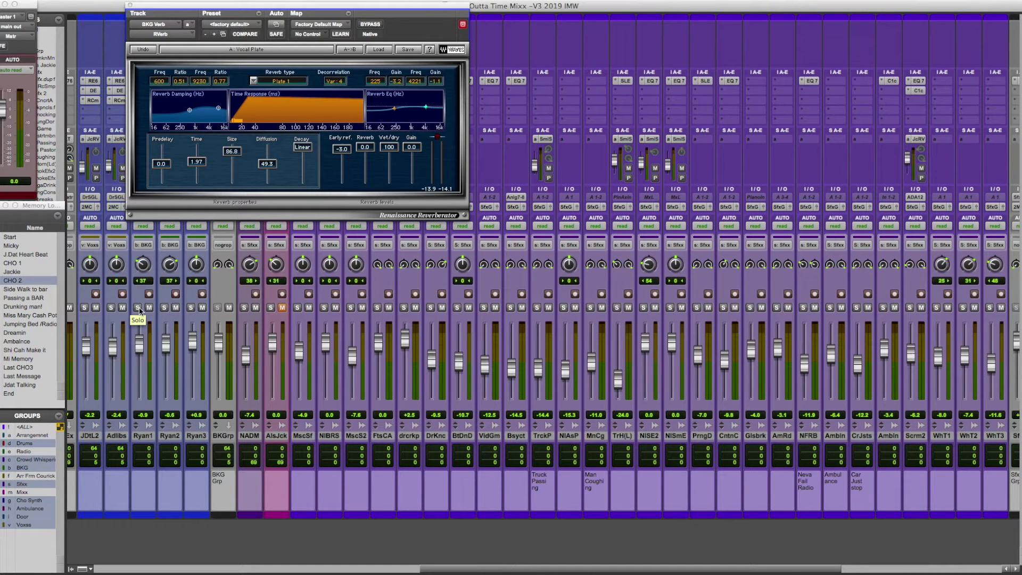
pyautogui.click(139, 308)
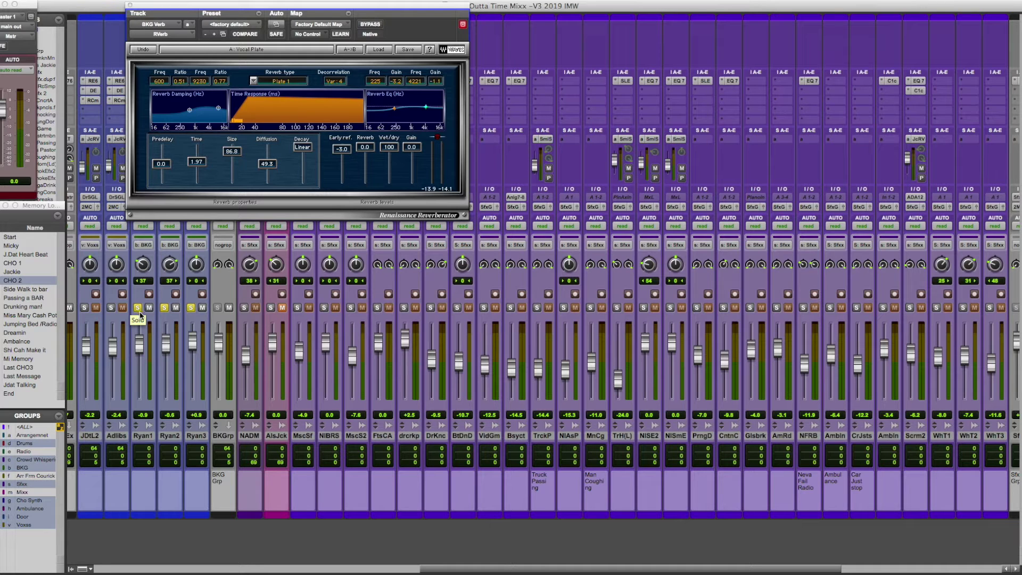
pyautogui.click(138, 308)
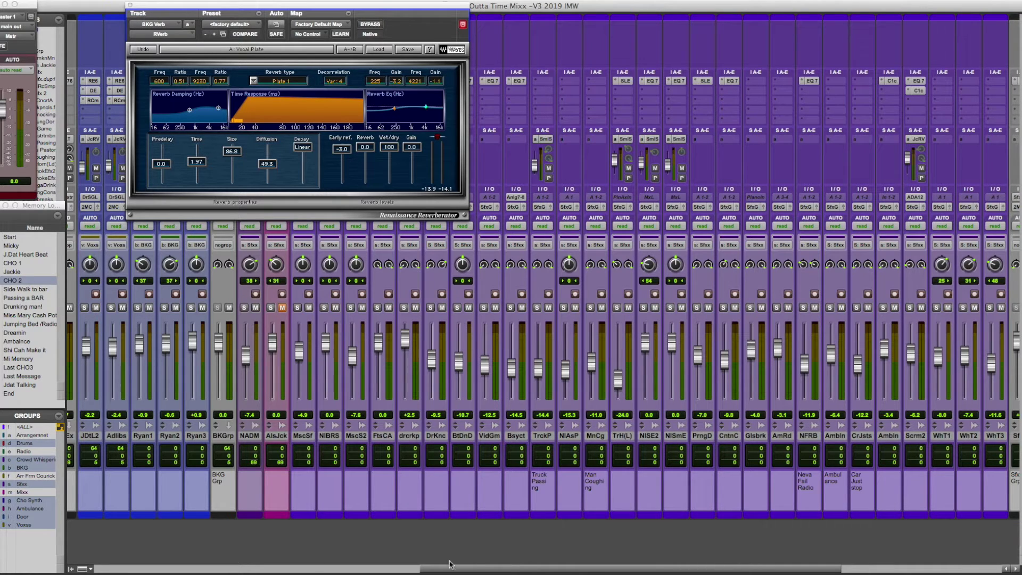
pyautogui.moveTo(479, 568); pyautogui.dragTo(663, 554)
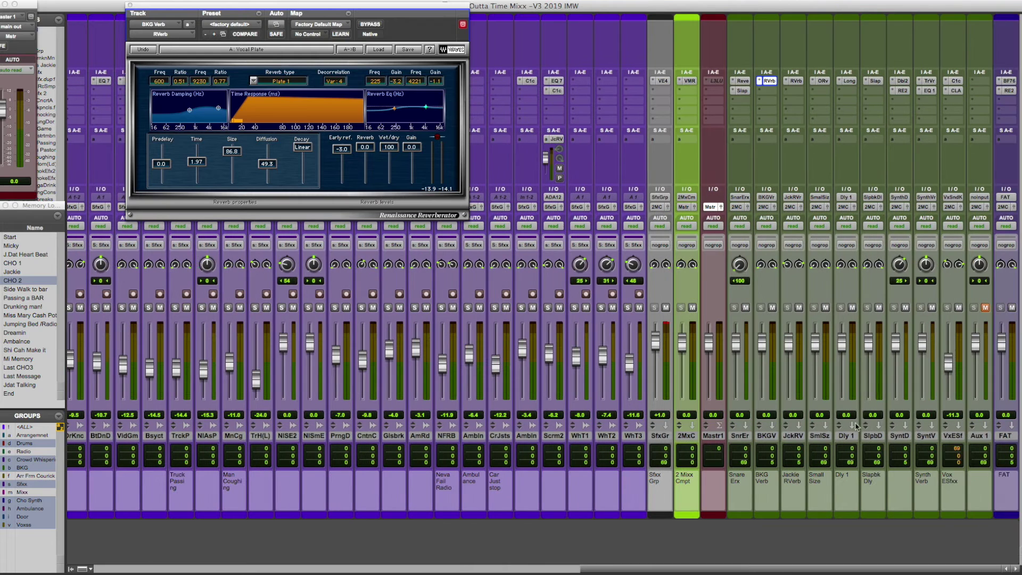
# Examine the Oxford Reverb insert on the Small Size return and the Long Delay insert on the Dly 1 return
pyautogui.click(823, 81)
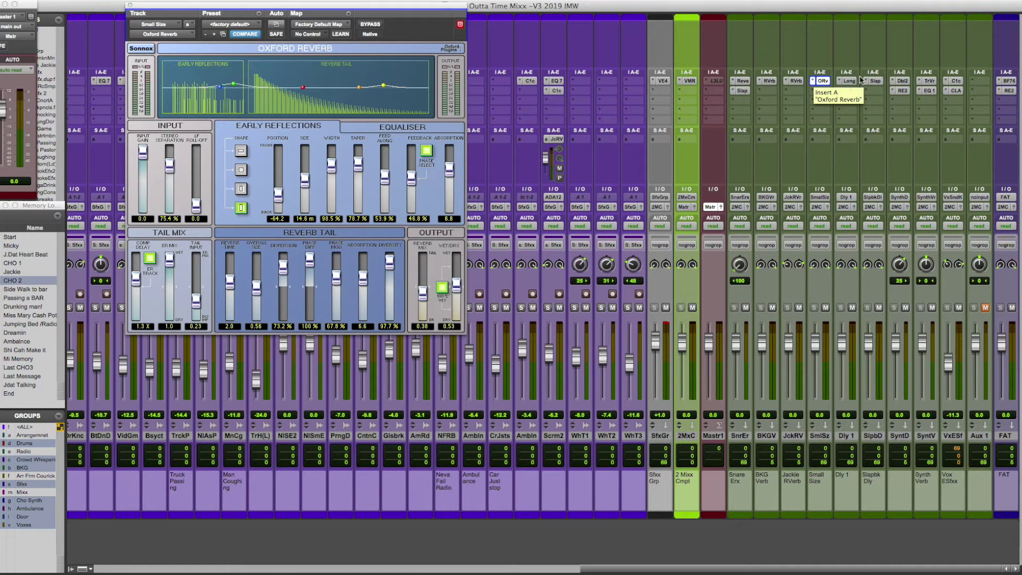
pyautogui.click(849, 81)
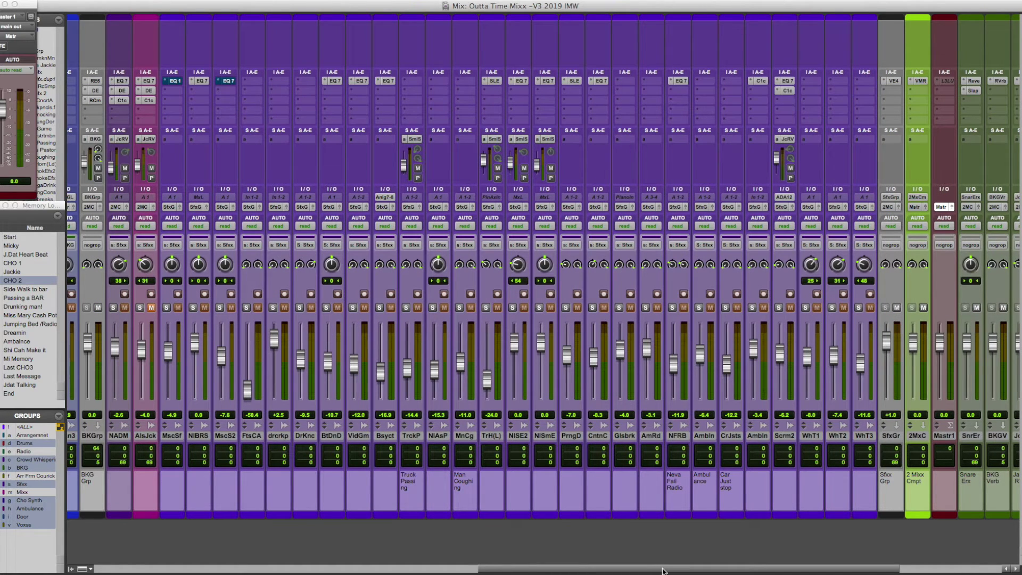
# Examine the EQ3 7-Band inserts on the NIBRS, BtDnD, VidGm and Bsyct sound effect tracks
pyautogui.moveTo(662, 571); pyautogui.dragTo(573, 572)
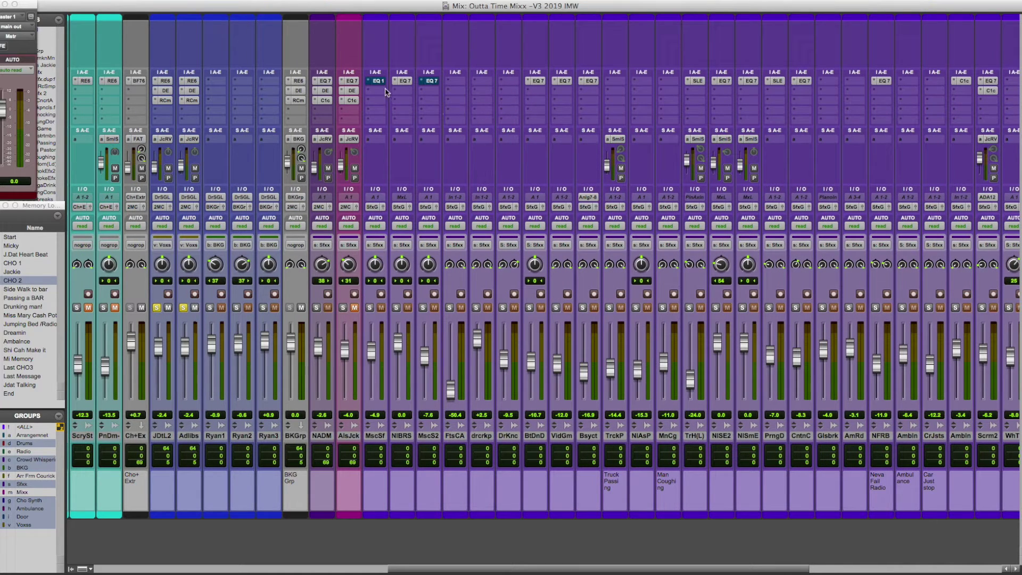
pyautogui.click(403, 81)
pyautogui.moveTo(213, 6); pyautogui.dragTo(147, 5)
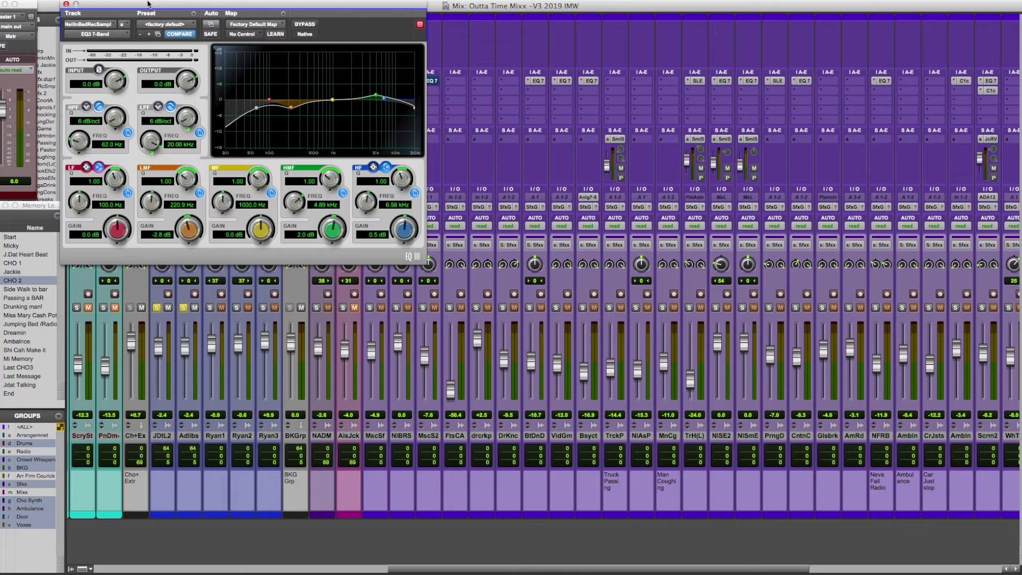
pyautogui.click(538, 80)
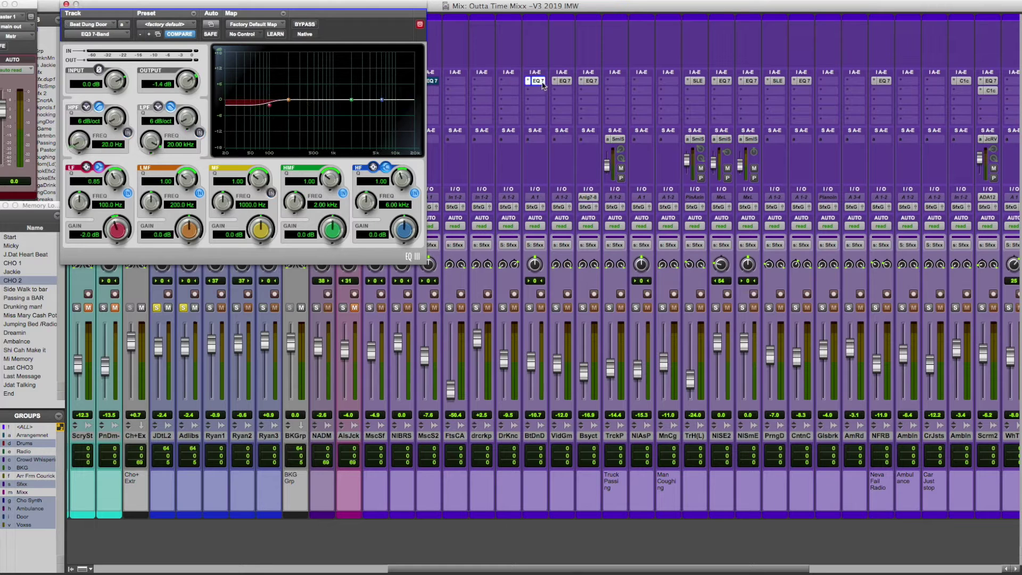
pyautogui.click(570, 82)
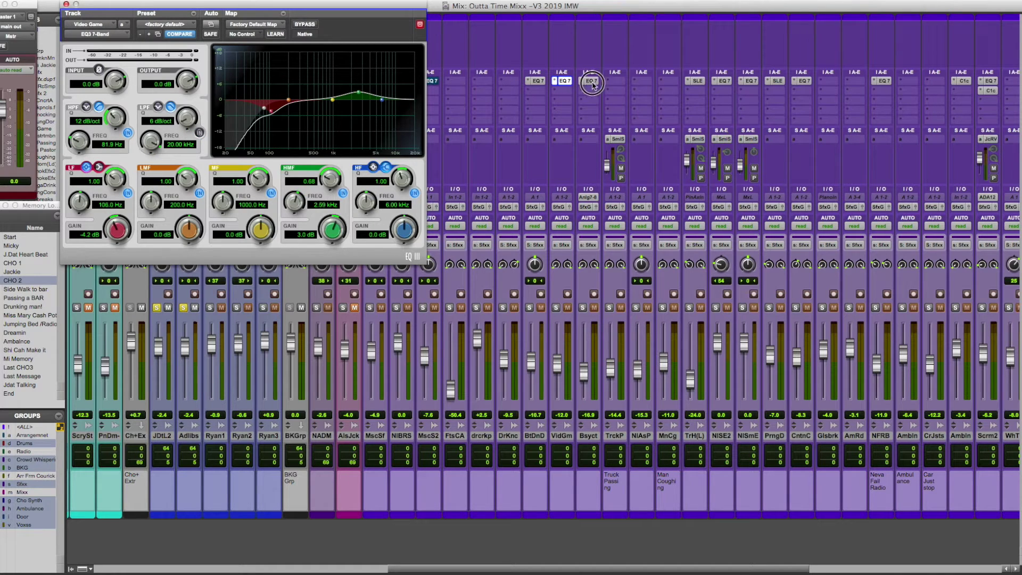
pyautogui.click(592, 82)
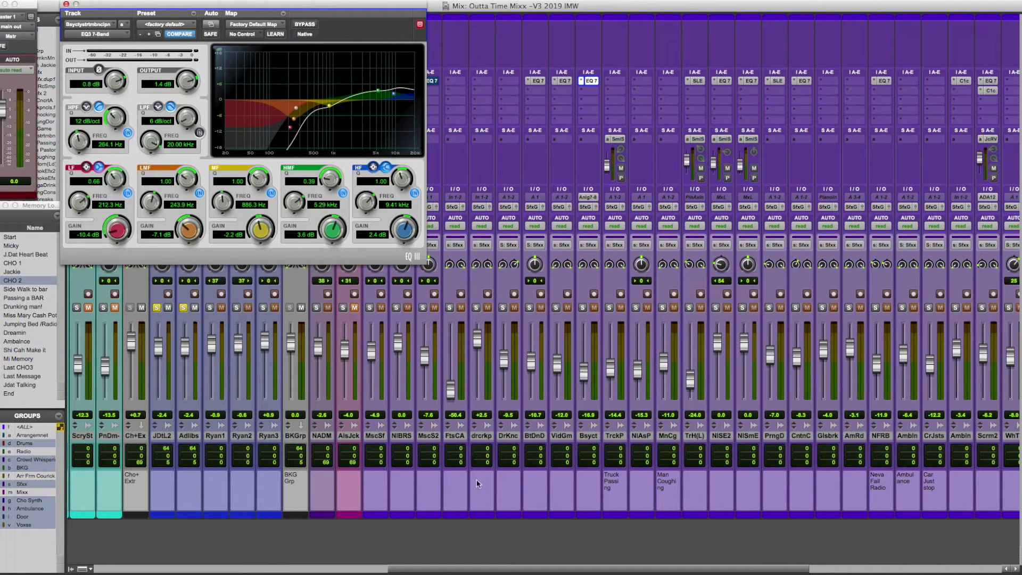
# Open the "Truck Passing" comment on the TrckP track and select that track
pyautogui.moveTo(448, 569); pyautogui.dragTo(492, 569)
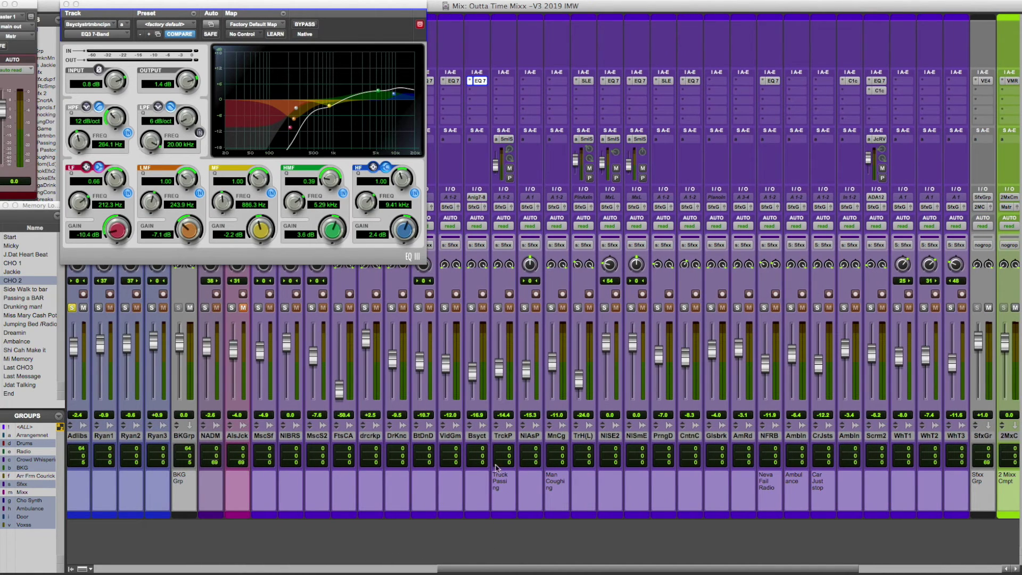
pyautogui.click(503, 499)
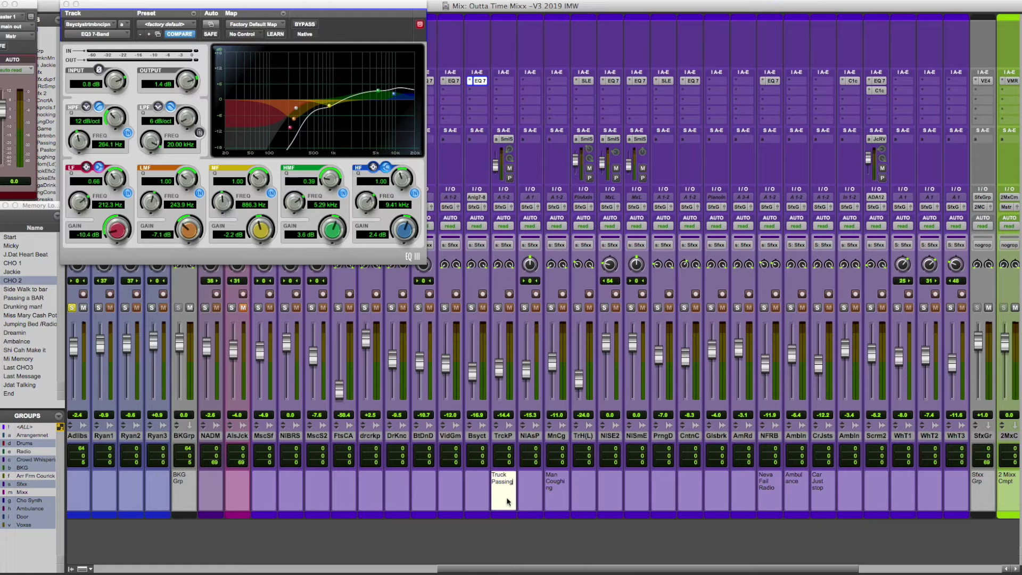
pyautogui.click(509, 436)
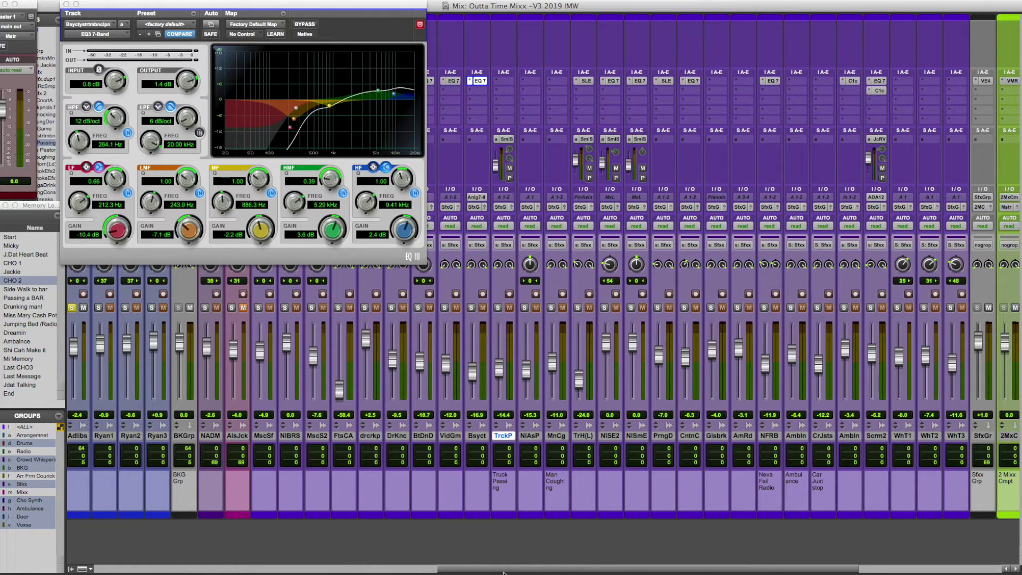
# Toggle solo on and off for the Sfxx group's tracks and deactivate the Sfxx group
pyautogui.moveTo(551, 569); pyautogui.dragTo(506, 564)
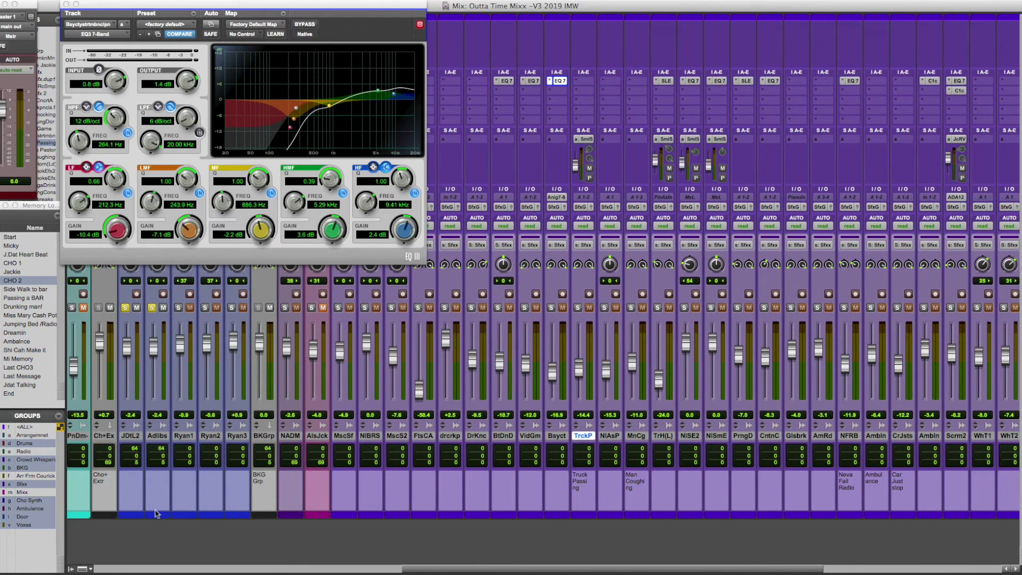
pyautogui.click(445, 308)
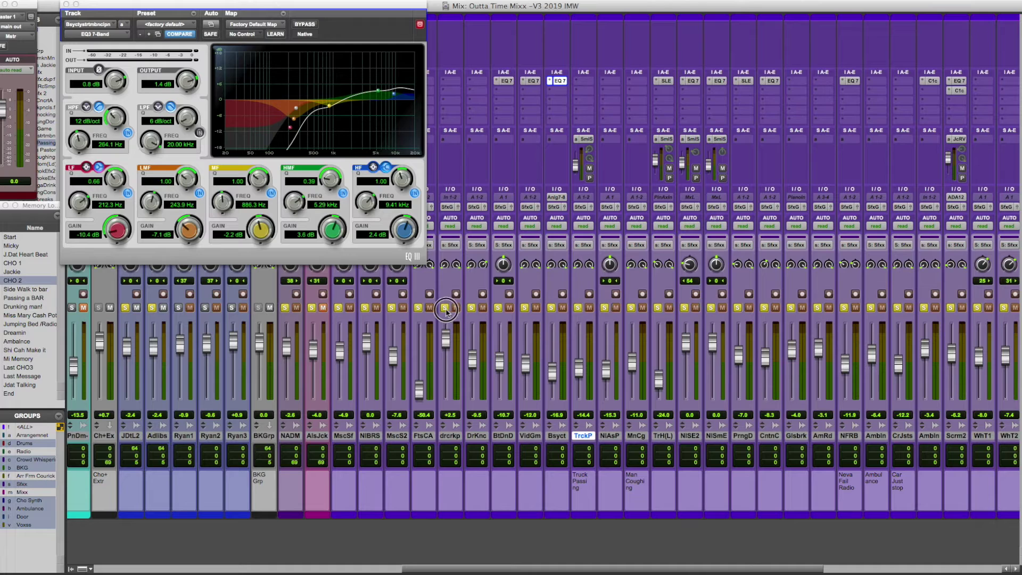
pyautogui.click(445, 308)
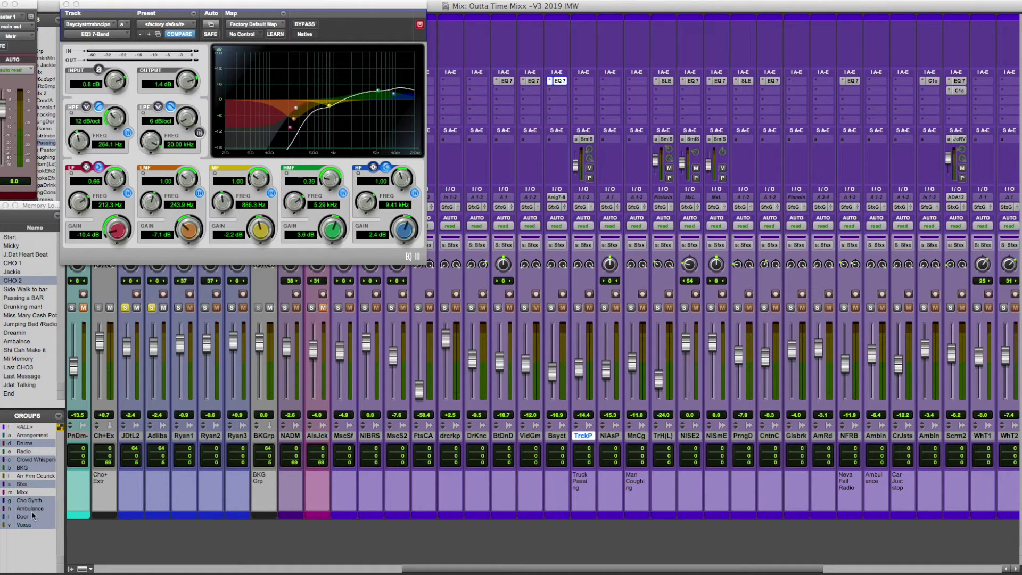
pyautogui.click(29, 485)
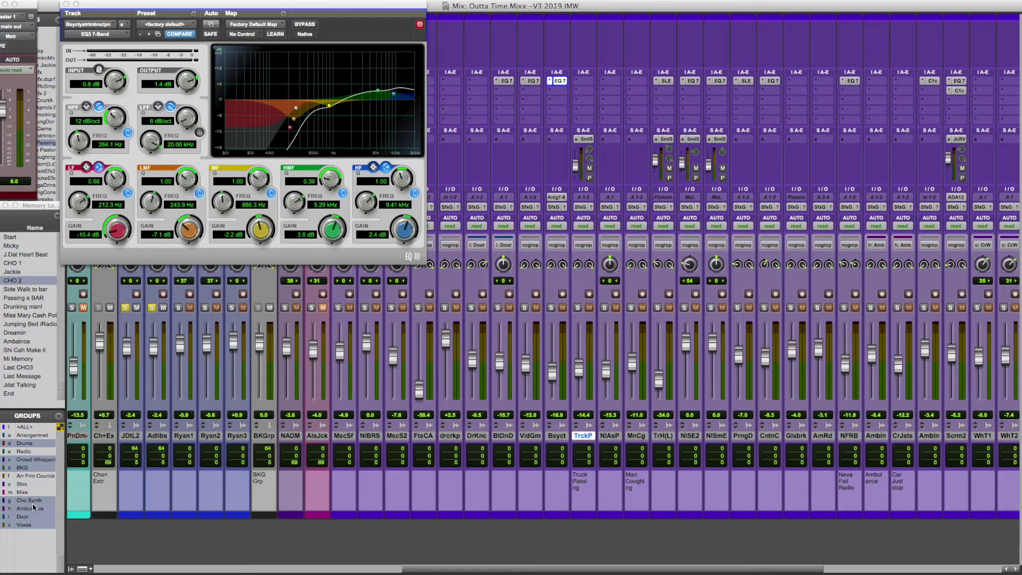
# Toggle solo on and off for the Ambulance group's tracks and close the EQ3 7-Band window
pyautogui.click(37, 510)
pyautogui.click(37, 510)
pyautogui.click(871, 308)
pyautogui.click(871, 308)
pyautogui.click(66, 4)
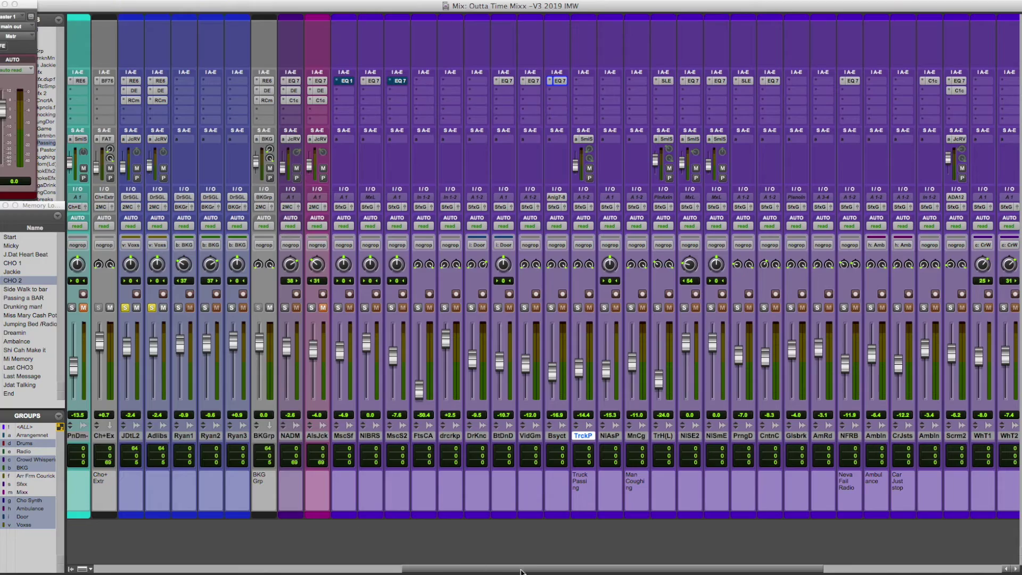
# Examine the arrangement in the Edit window, highlighting the BEDI to PnD tracks from about 2:46.9 to 4:15.1, and clear that selection
pyautogui.moveTo(529, 572); pyautogui.dragTo(830, 563)
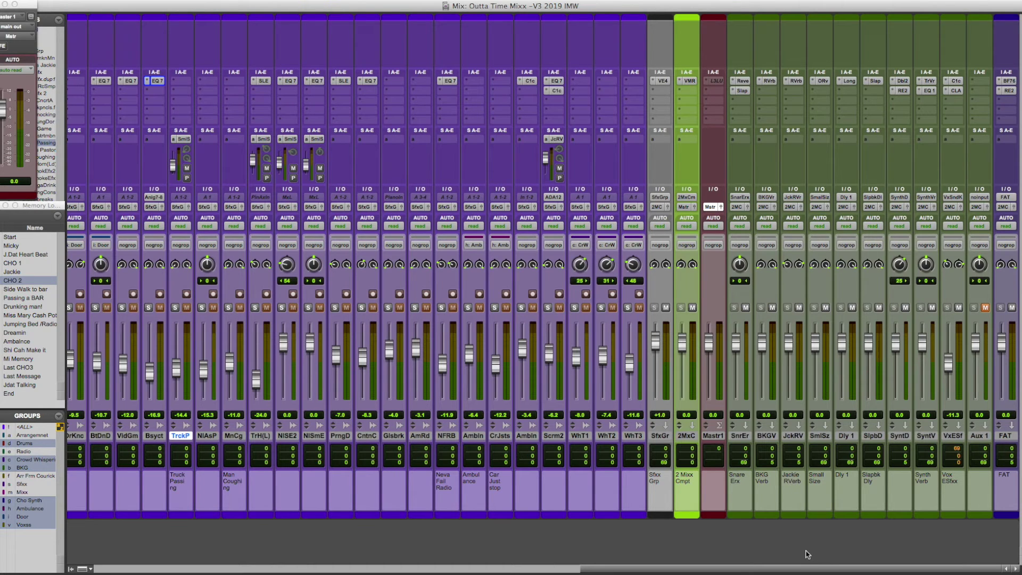
pyautogui.press('super+equal')
pyautogui.scroll(3, 557, 495)
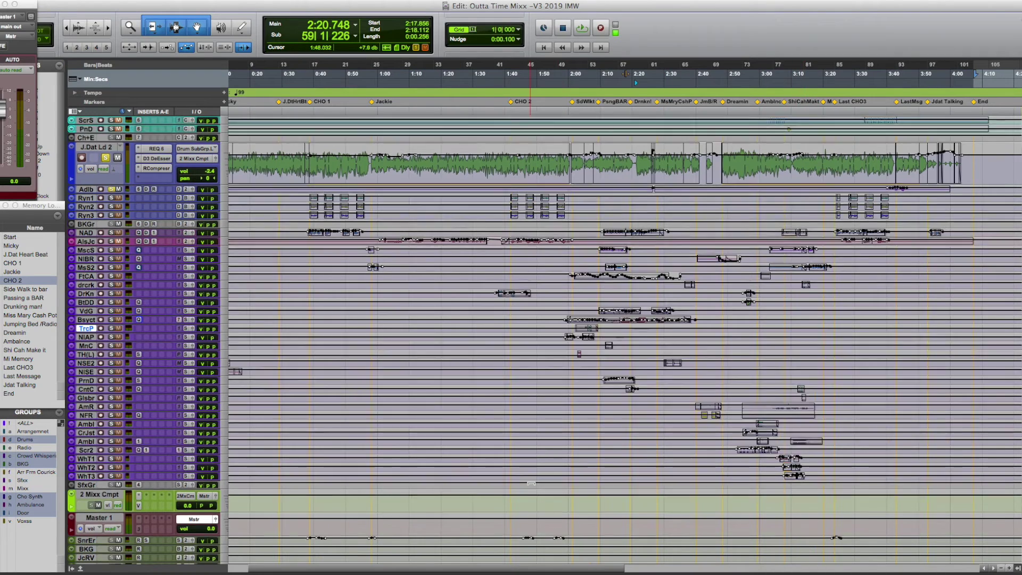
pyautogui.scroll(1, 557, 478)
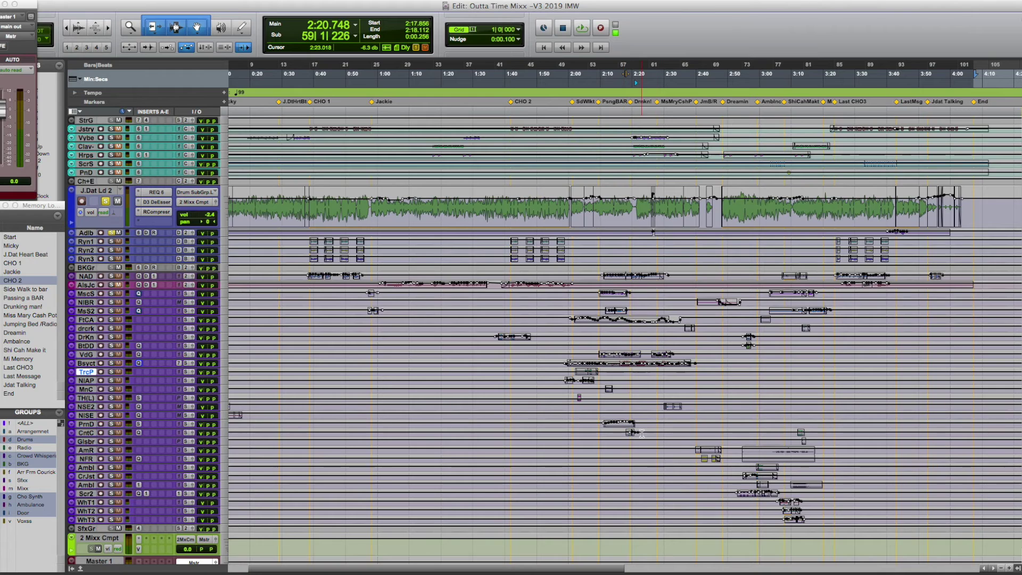
pyautogui.scroll(8, 644, 397)
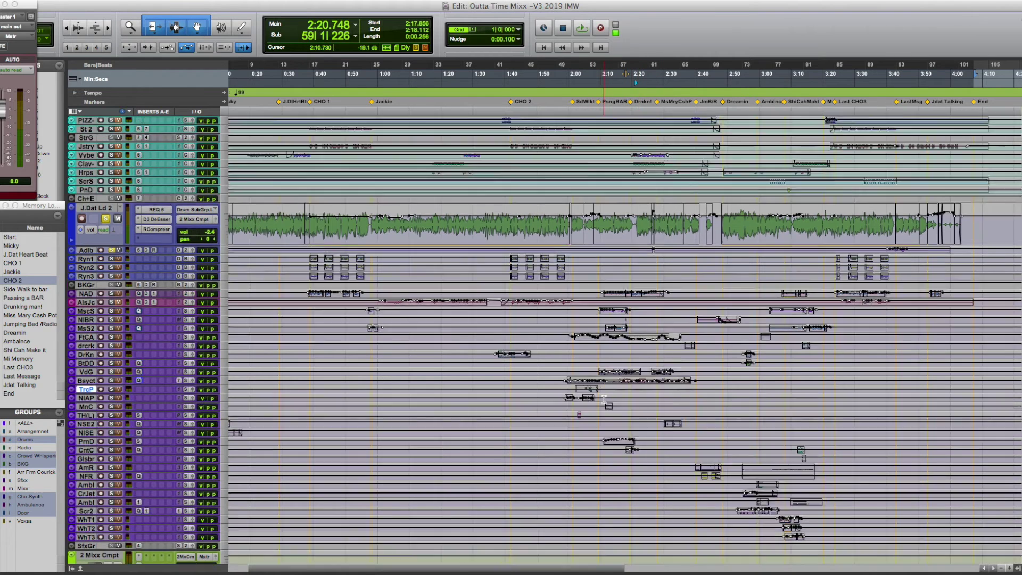
pyautogui.scroll(6, 644, 397)
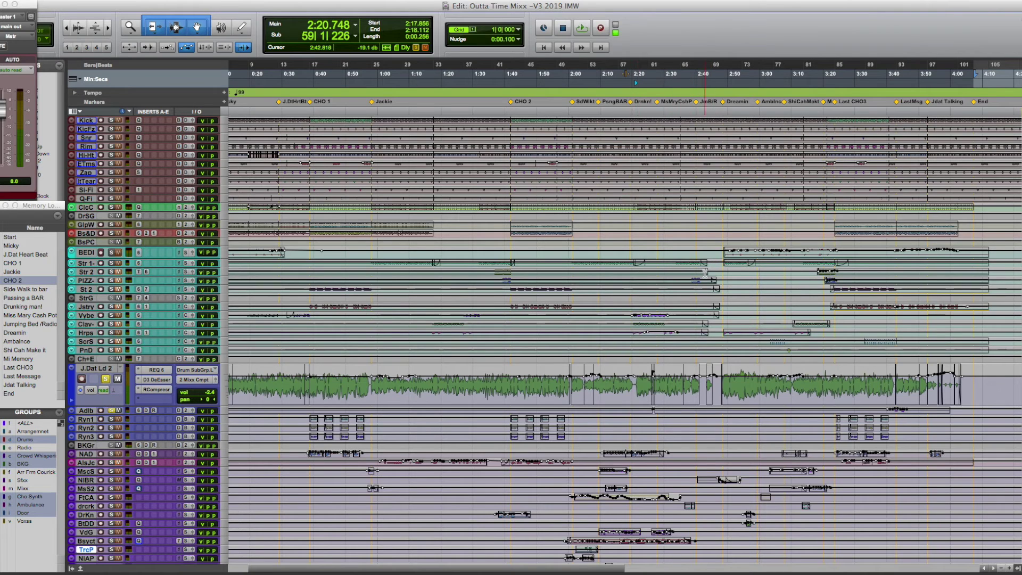
pyautogui.moveTo(718, 246); pyautogui.dragTo(997, 346)
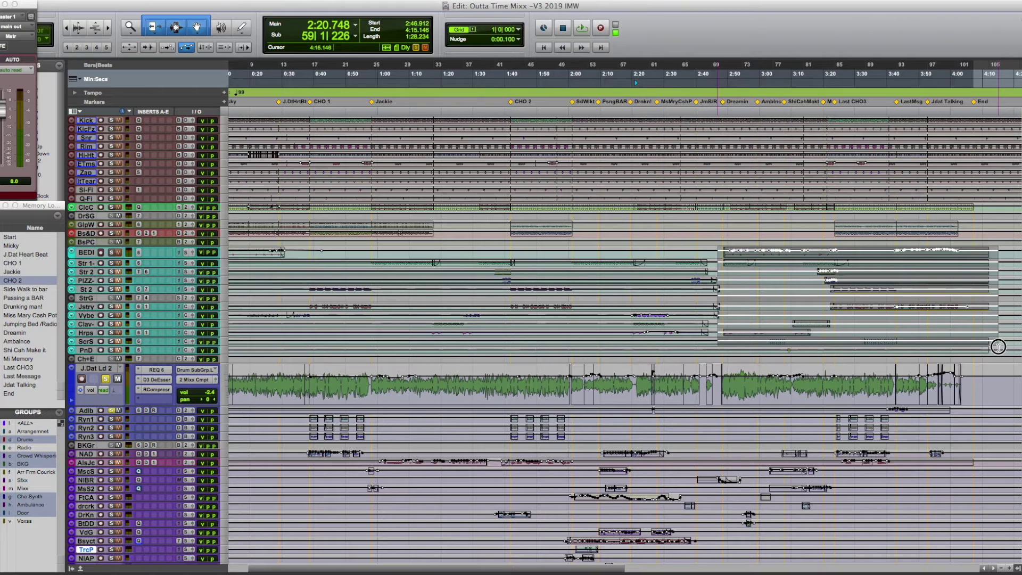
pyautogui.click(588, 447)
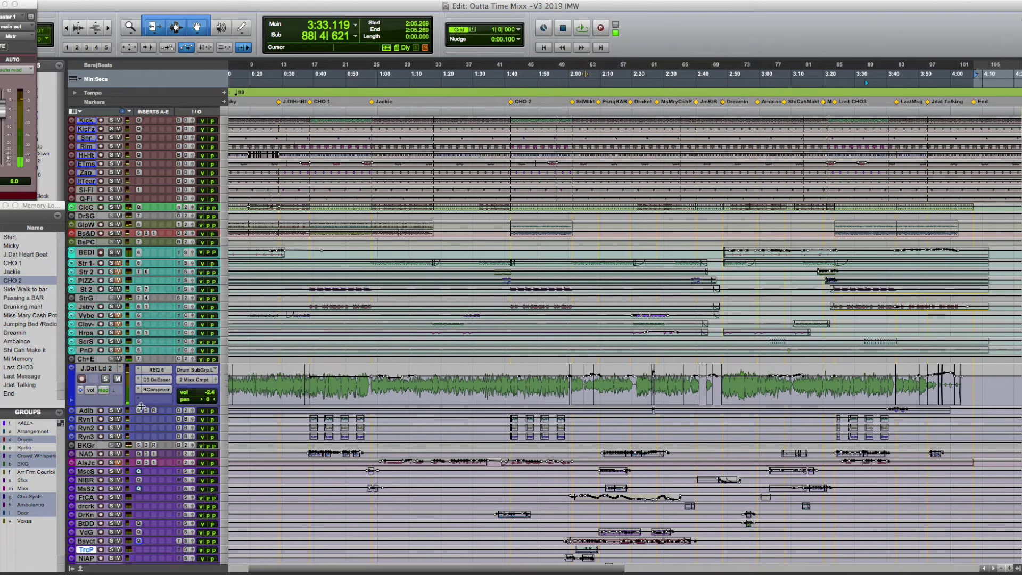
# Compare the J.Dat Ld 2 vocal during playback with its REQ 6 equalizer bypassed and active
pyautogui.click(157, 370)
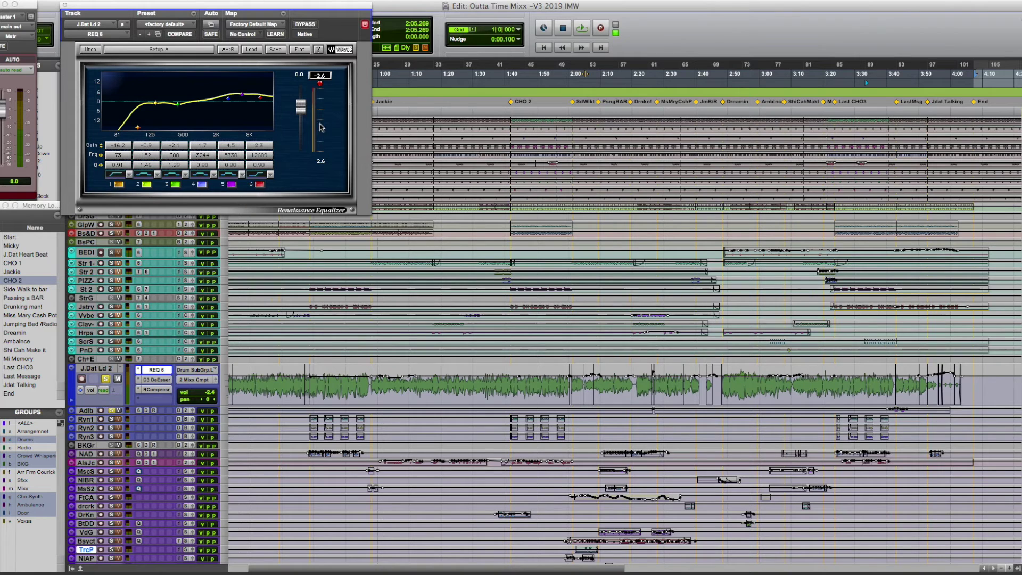
pyautogui.click(312, 24)
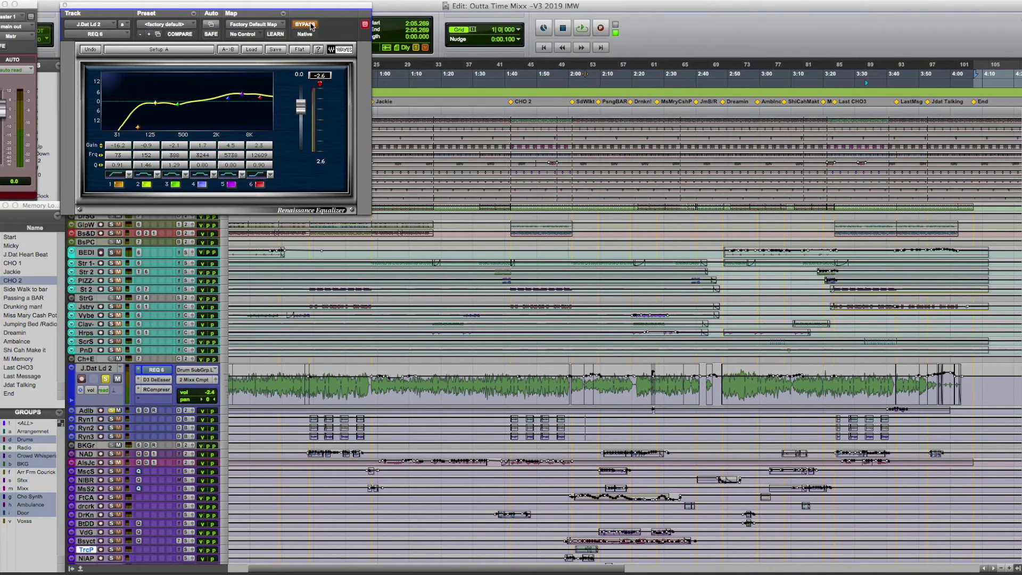
pyautogui.press('space')
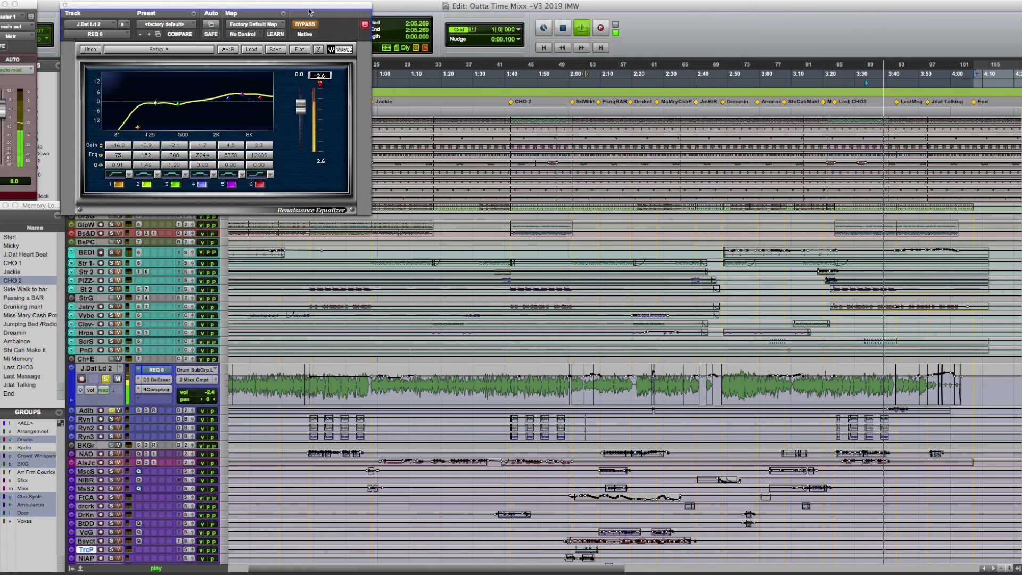
pyautogui.click(305, 24)
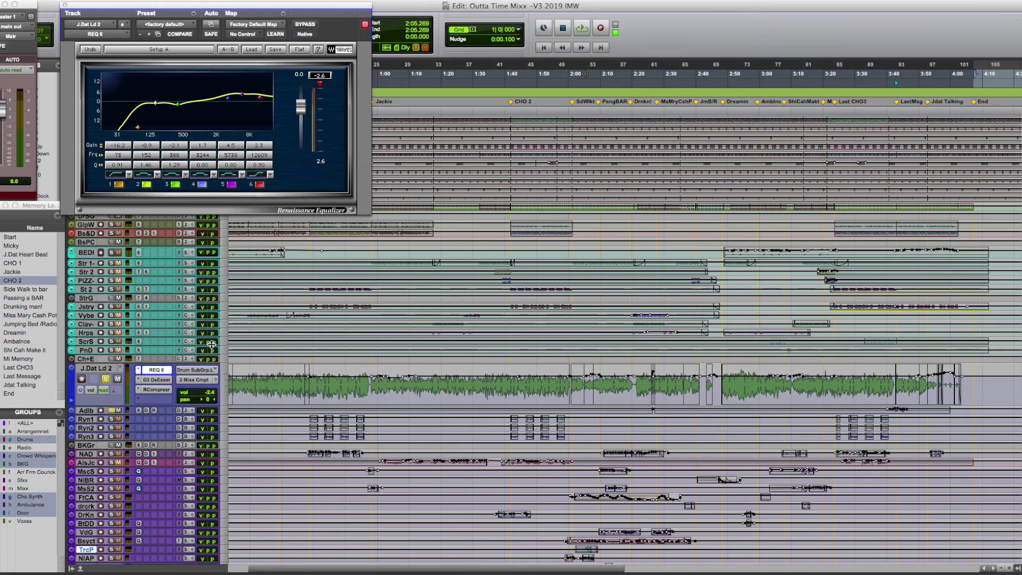
# Examine the D3 DeEsser on J.Dat Ld 2 and play the vocal with its RCompressor open
pyautogui.click(160, 381)
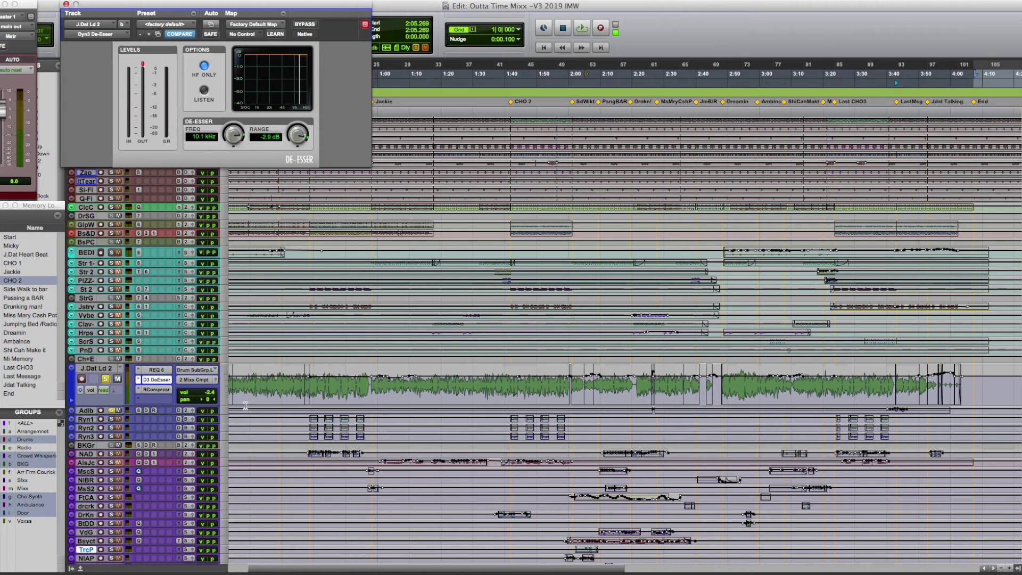
pyautogui.click(166, 394)
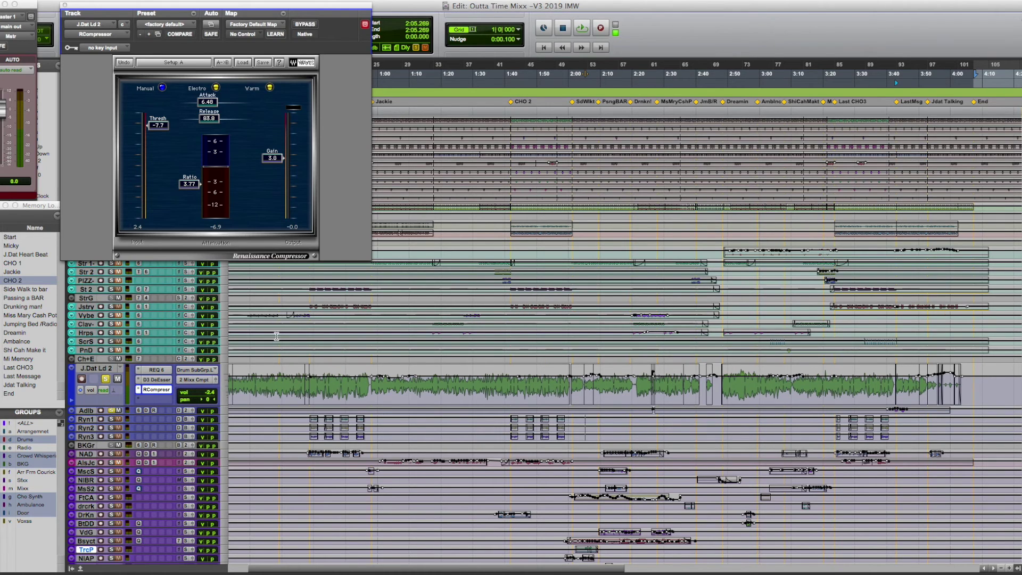
pyautogui.press('space')
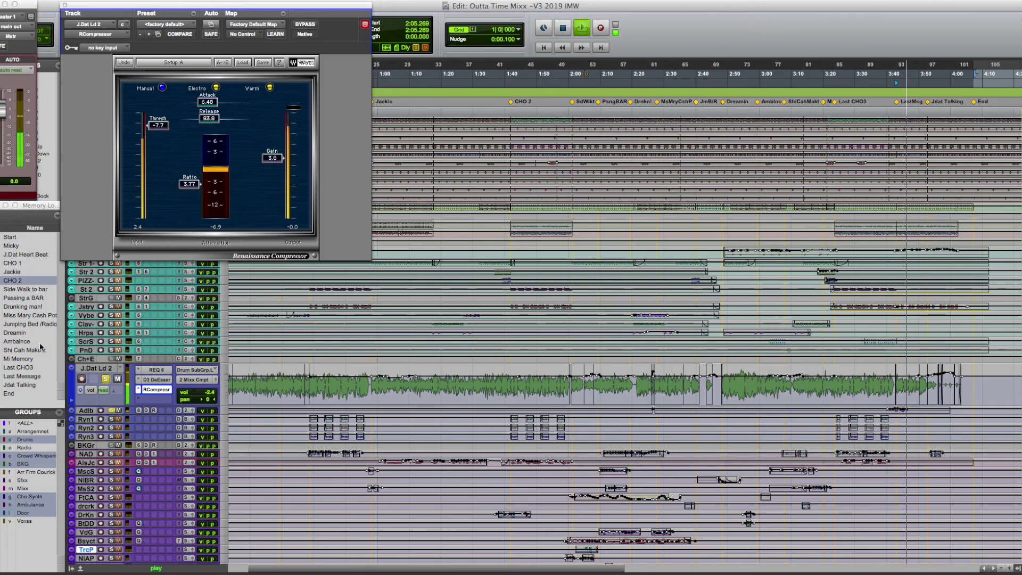
# Play from the Dreamin marker, take the J.Dat Ld 2 vocal out of solo and stop playback
pyautogui.click(27, 332)
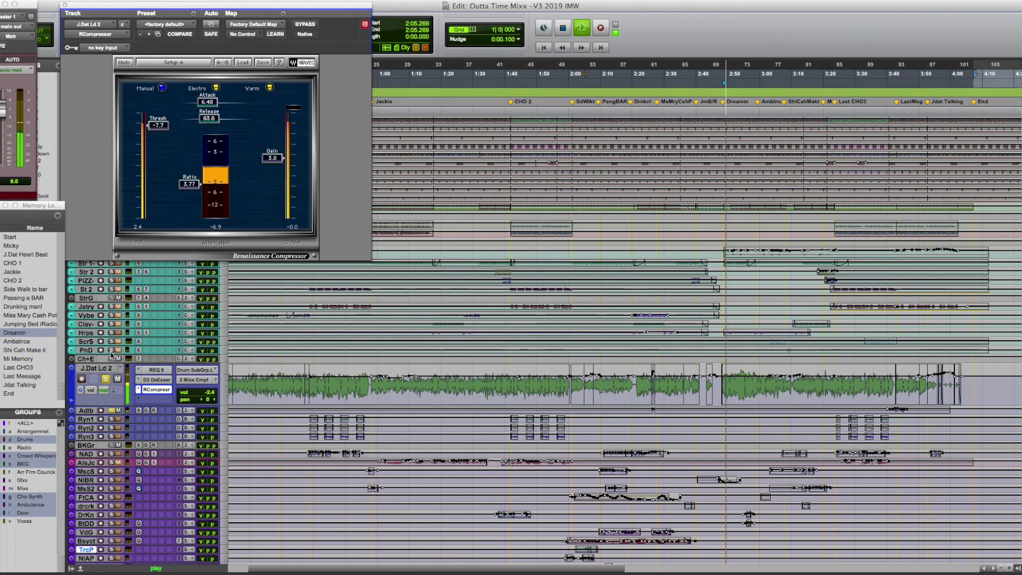
pyautogui.click(104, 379)
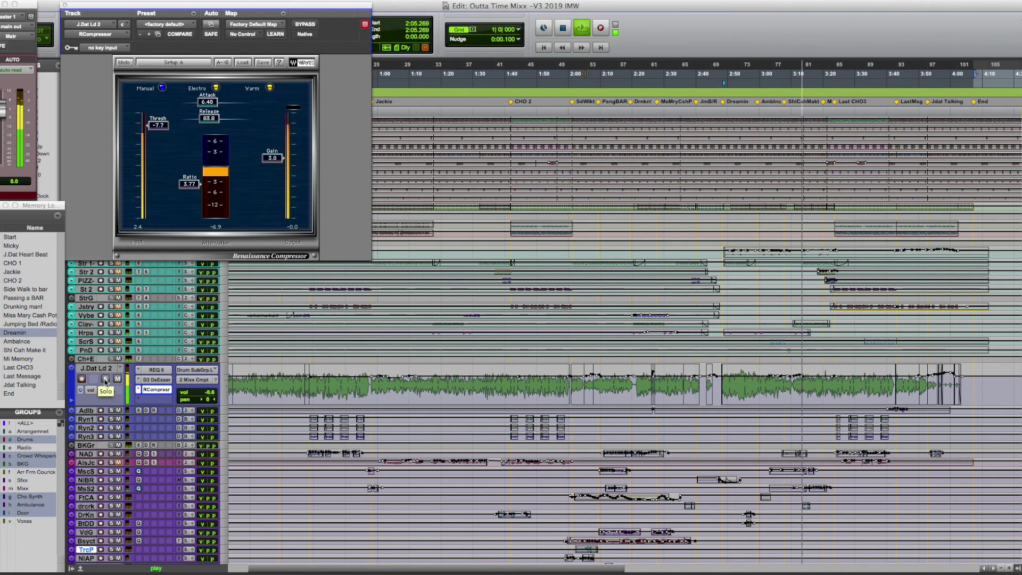
pyautogui.press('space')
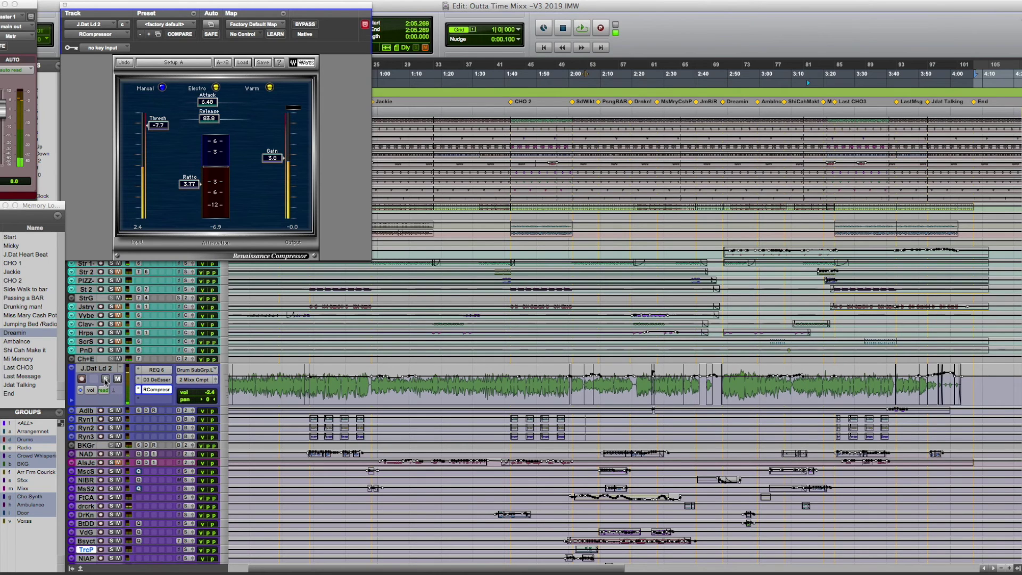
# Show the D3 DeEsser and REQ 6 of J.Dat Ld 2 alongside its RCompressor, with the three windows arranged without overlap
pyautogui.click(159, 379)
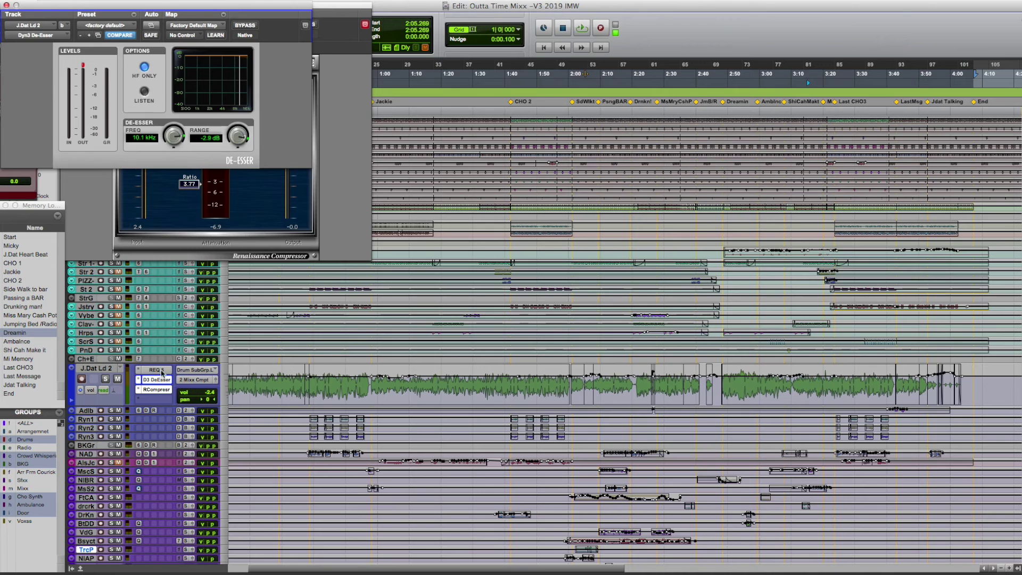
pyautogui.click(159, 370)
pyautogui.moveTo(227, 7); pyautogui.dragTo(590, 2)
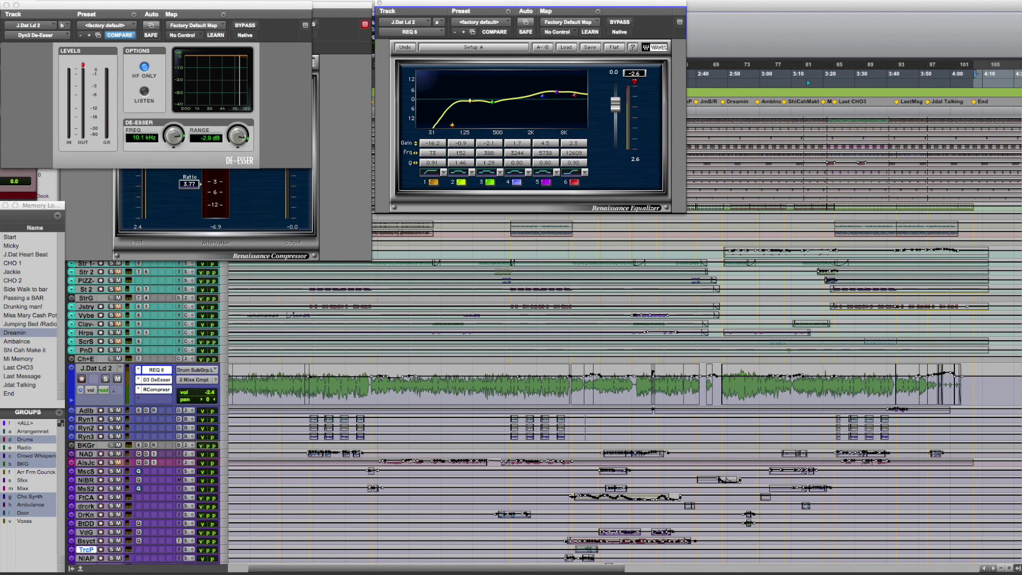
pyautogui.moveTo(291, 5); pyautogui.dragTo(535, 266)
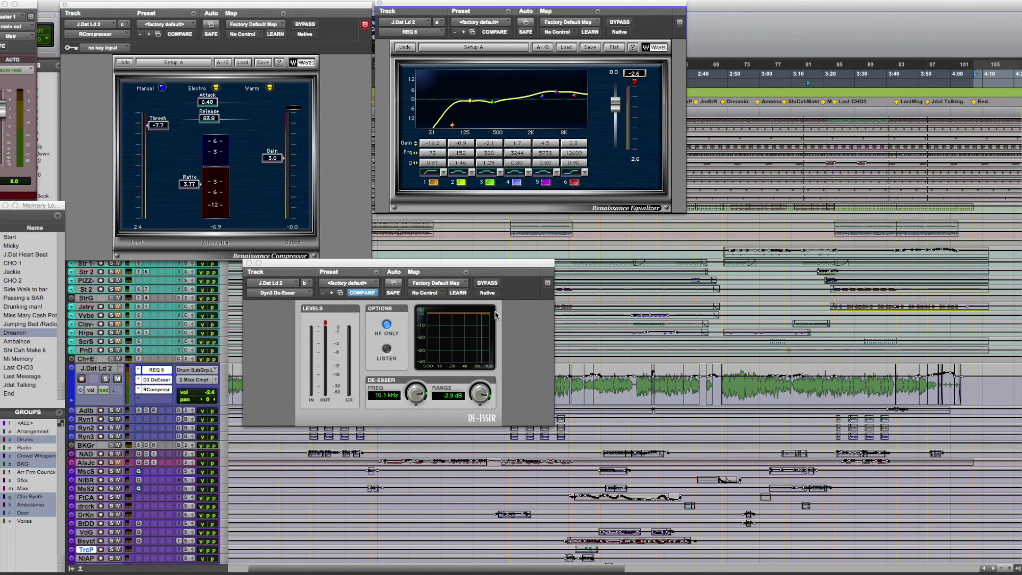
# Return to the Mix window's vocal channels and close the De-Esser, RCompressor and REQ 6 windows
pyautogui.press('super+equal')
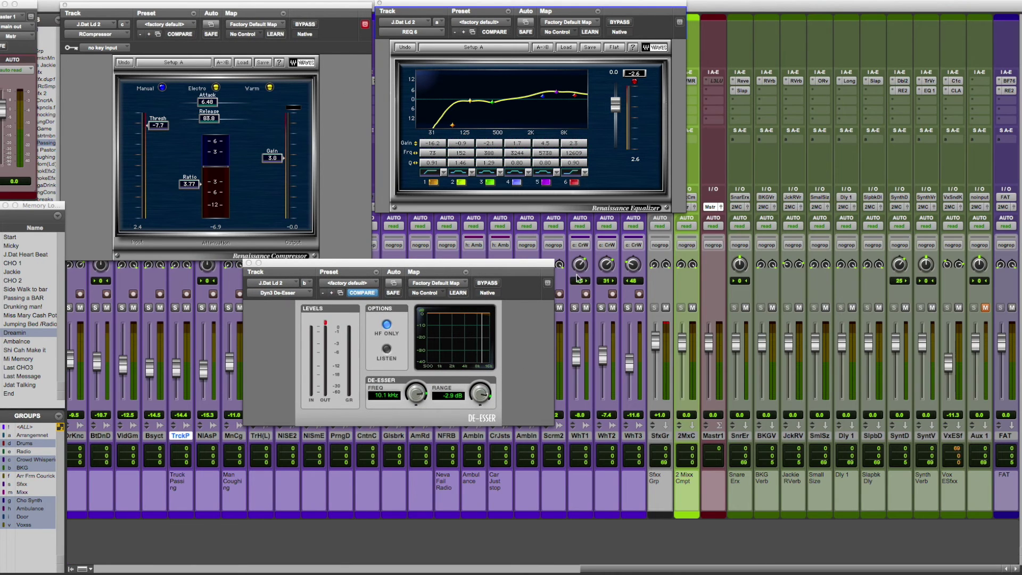
pyautogui.click(666, 324)
pyautogui.moveTo(669, 571); pyautogui.dragTo(414, 559)
pyautogui.moveTo(579, 549); pyautogui.dragTo(298, 557)
pyautogui.click(248, 263)
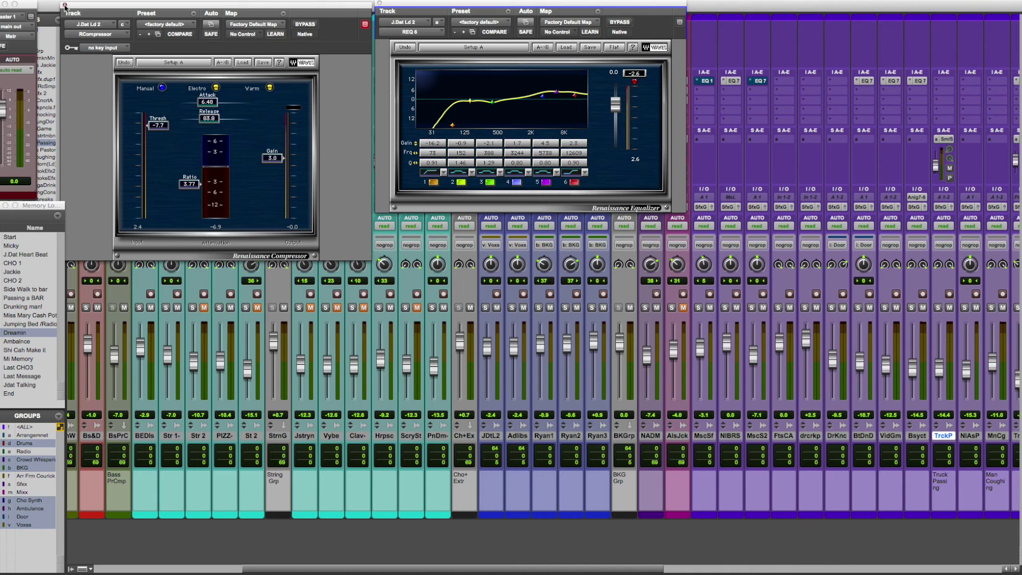
pyautogui.click(64, 5)
pyautogui.click(380, 3)
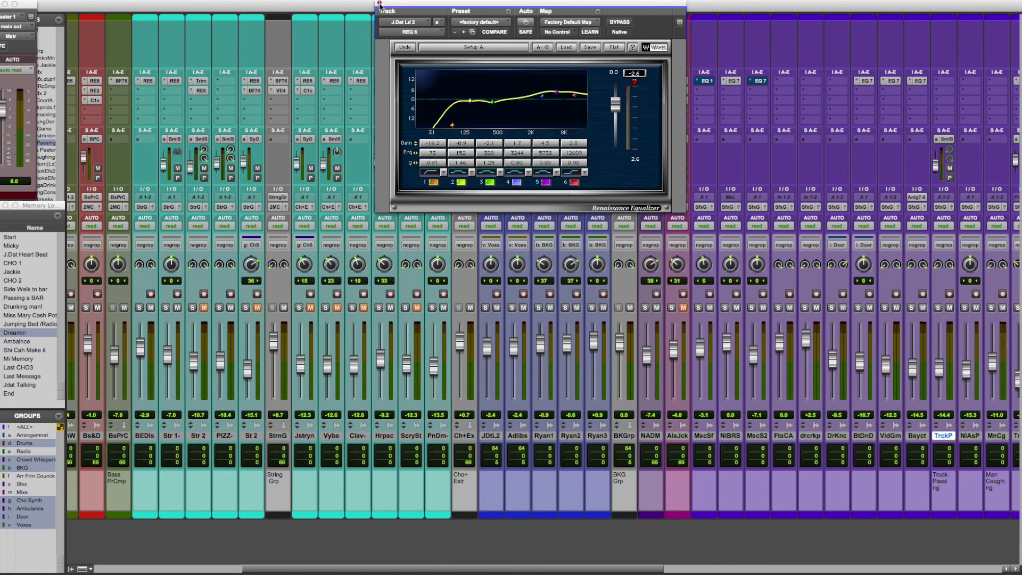
# Solo the JDtL2 and Adlibs vocals together with the ClckC track, and clear all solos
pyautogui.moveTo(529, 566); pyautogui.dragTo(484, 566)
pyautogui.click(588, 308)
pyautogui.click(109, 307)
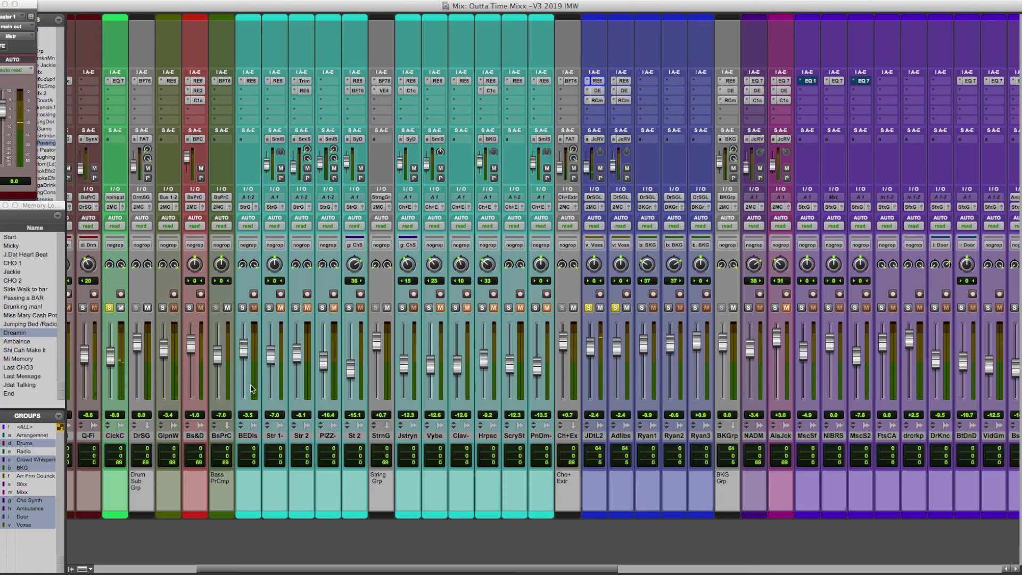
pyautogui.keyDown('alt'); pyautogui.click(109, 310); pyautogui.keyUp('alt')
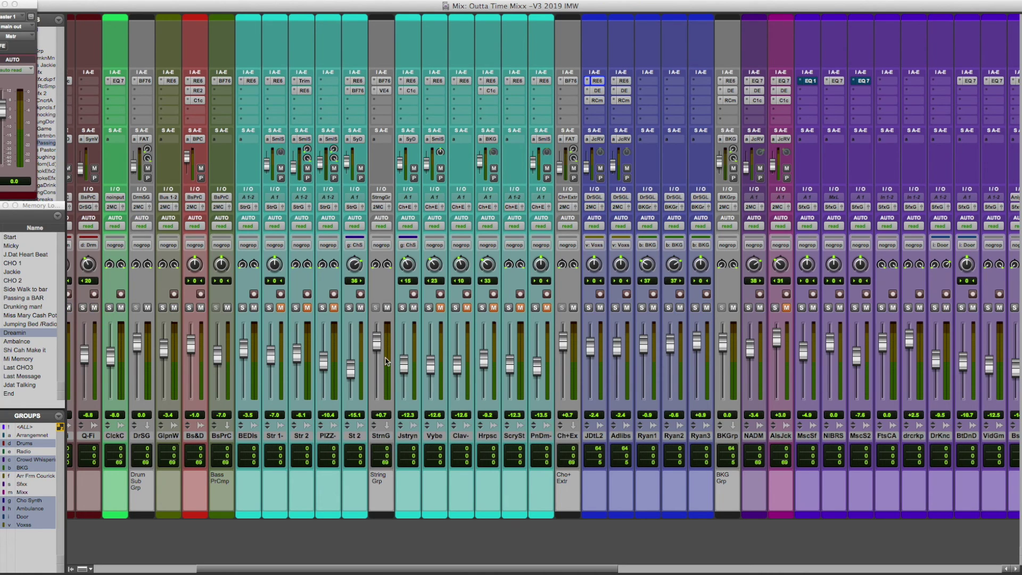